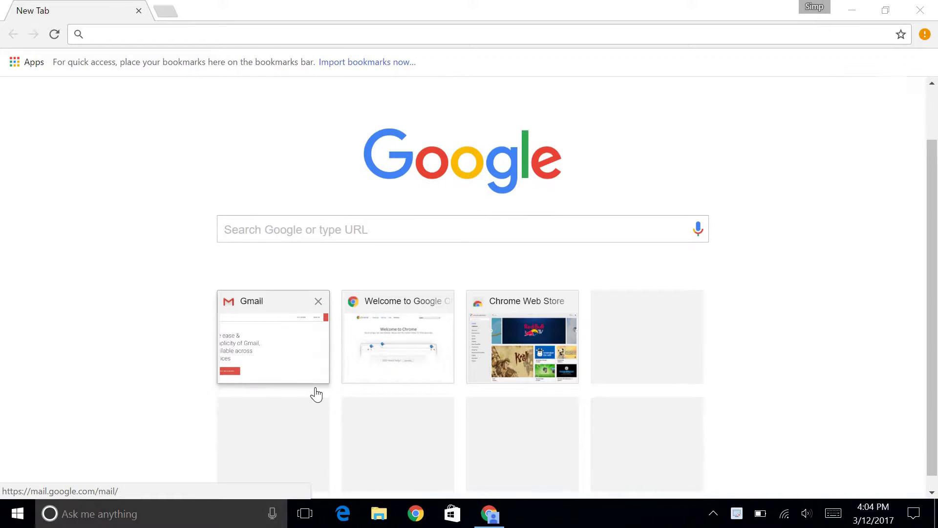
# Step: On the New Tab page, open the account card showing the plain letter avatar
pyautogui.moveTo(931, 103); pyautogui.dragTo(931, 127)
pyautogui.scroll(1, 930, 126)
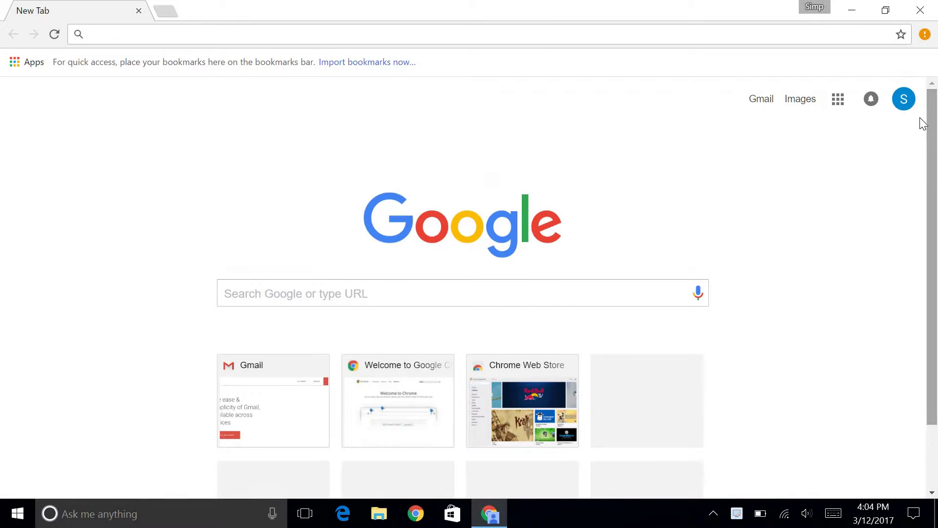
pyautogui.click(908, 101)
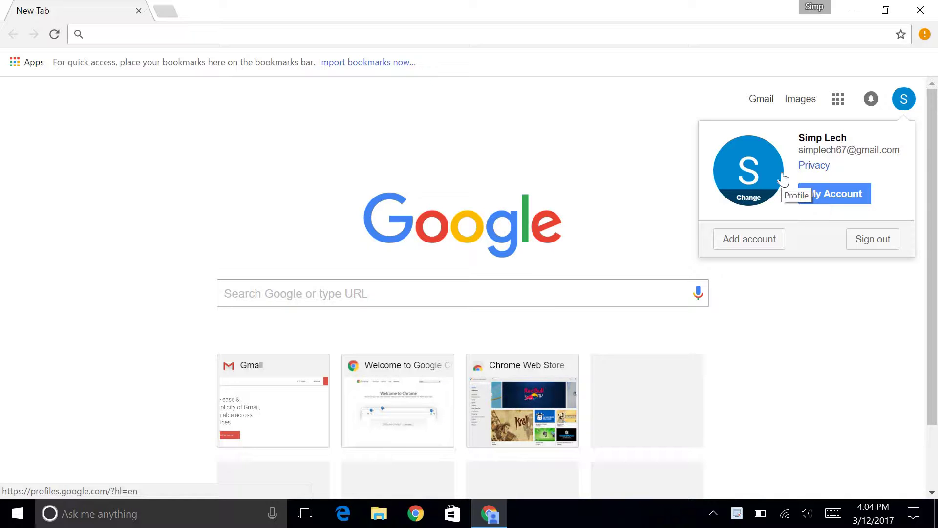
# Step: In a new tab, search 'simplech youtube' and briefly view its image results
pyautogui.click(166, 12)
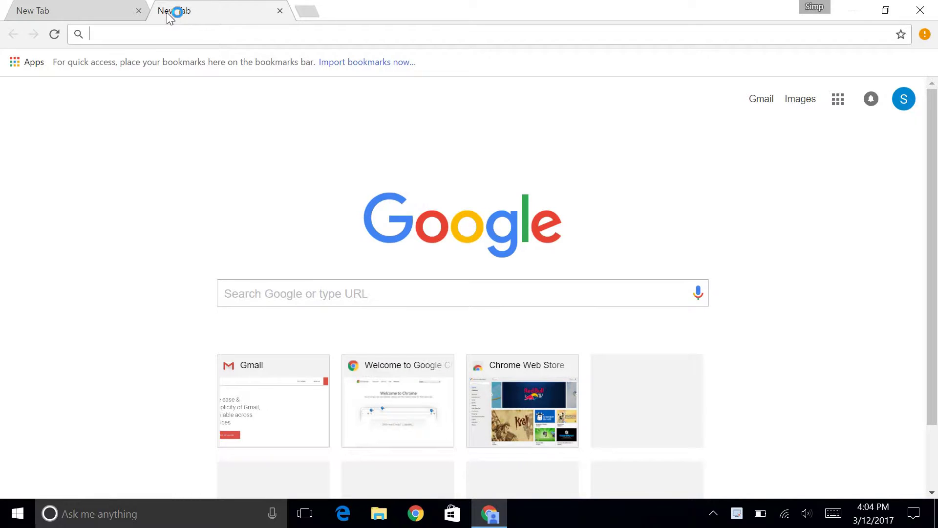
pyautogui.write('simplech')
pyautogui.press('Return')
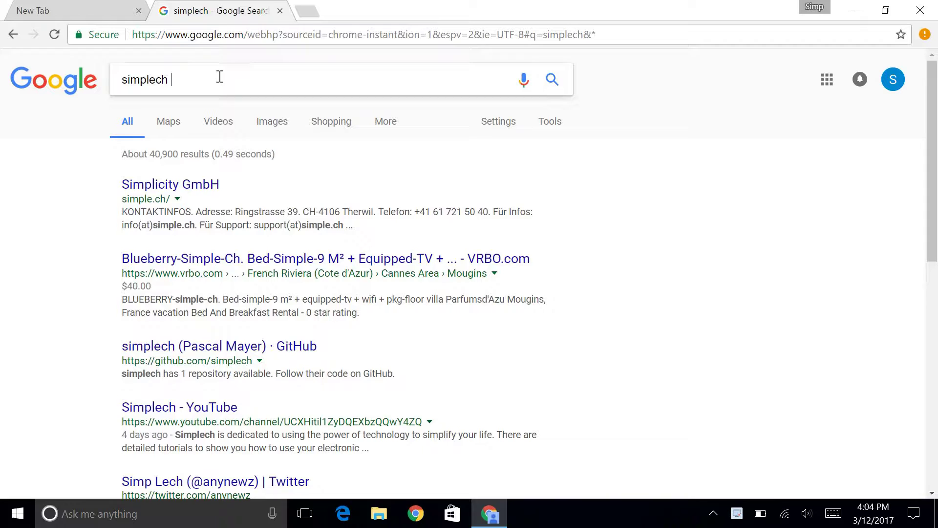
pyautogui.write('youtube')
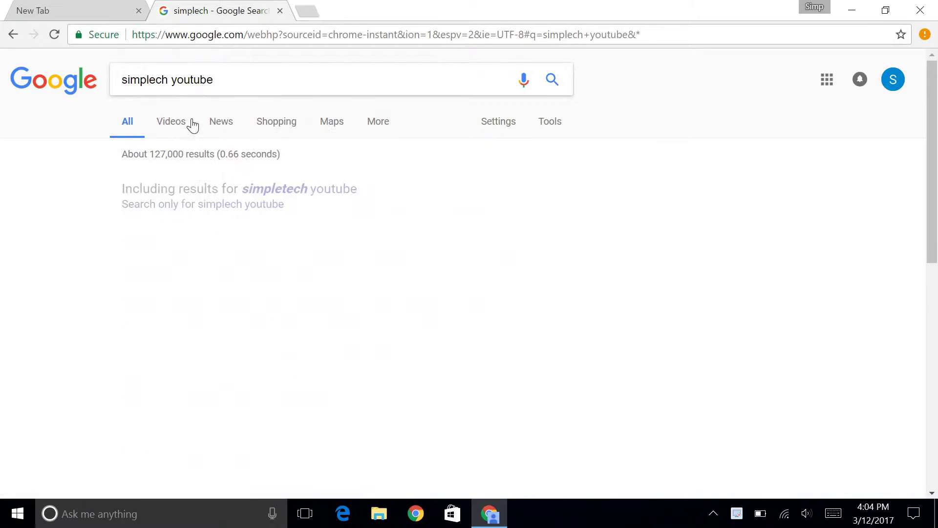
pyautogui.click(388, 121)
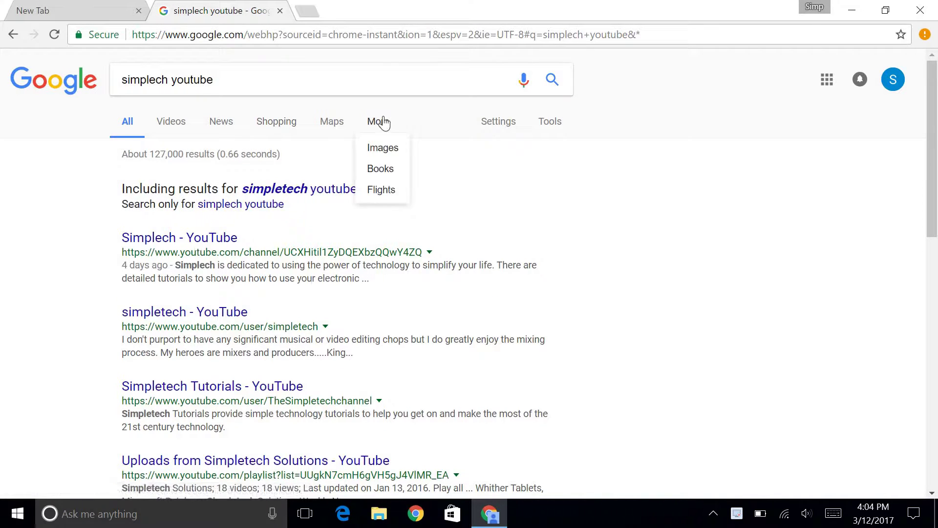
pyautogui.click(379, 150)
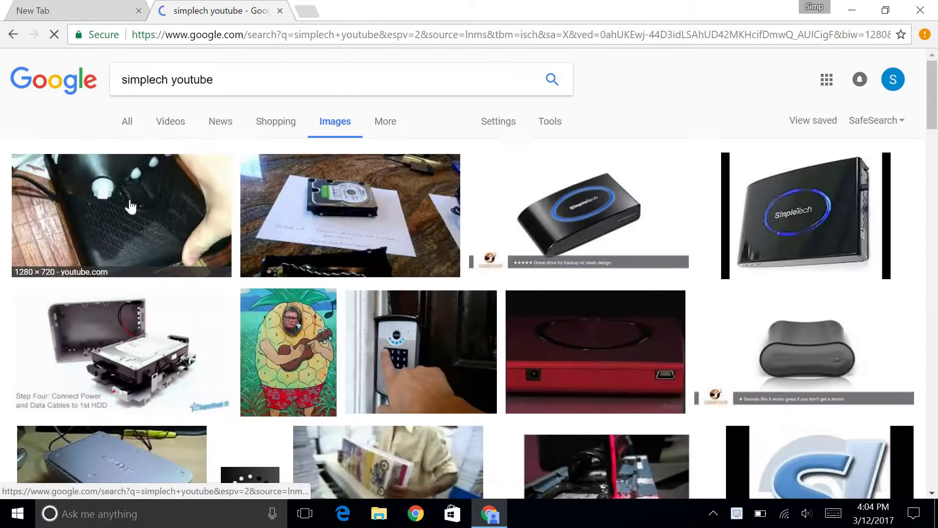
pyautogui.click(125, 122)
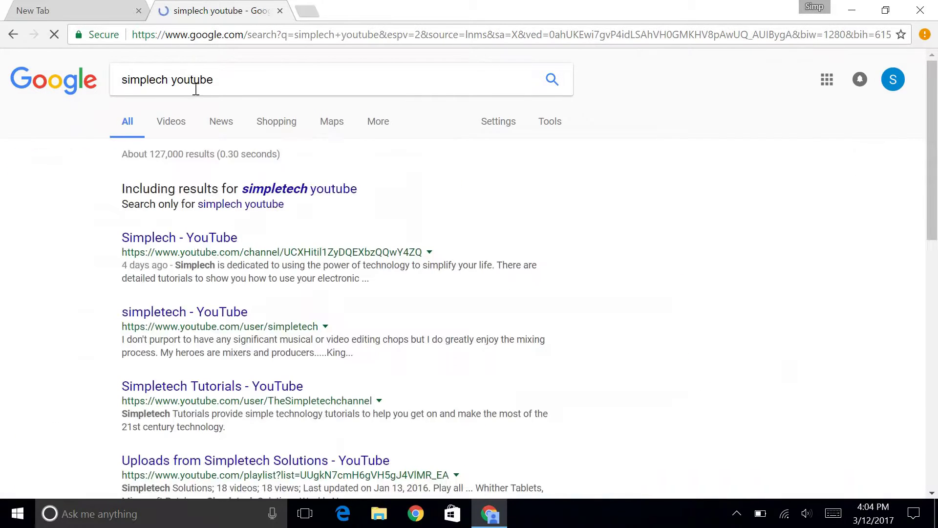
# Step: Search 'cool profile pictures' and show the image results
pyautogui.moveTo(208, 71); pyautogui.dragTo(7, 49)
pyautogui.write('cool')
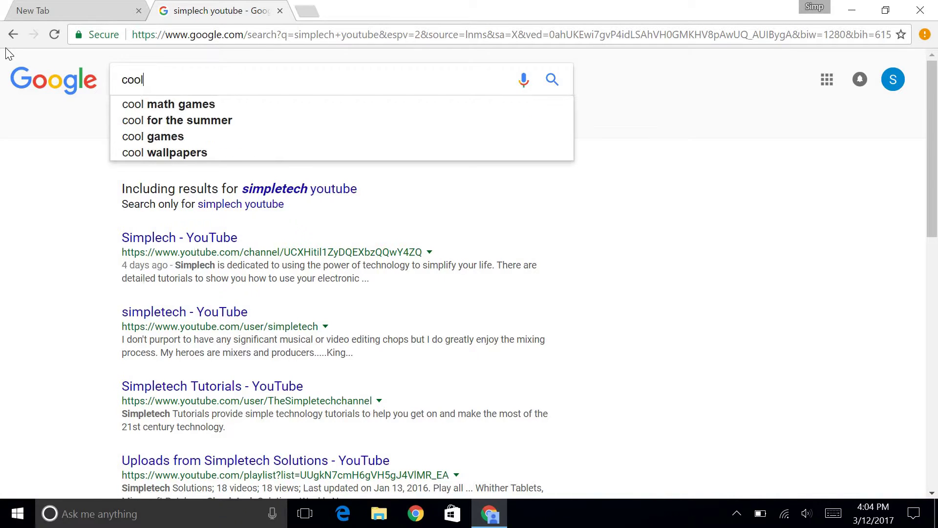
pyautogui.write(' profil')
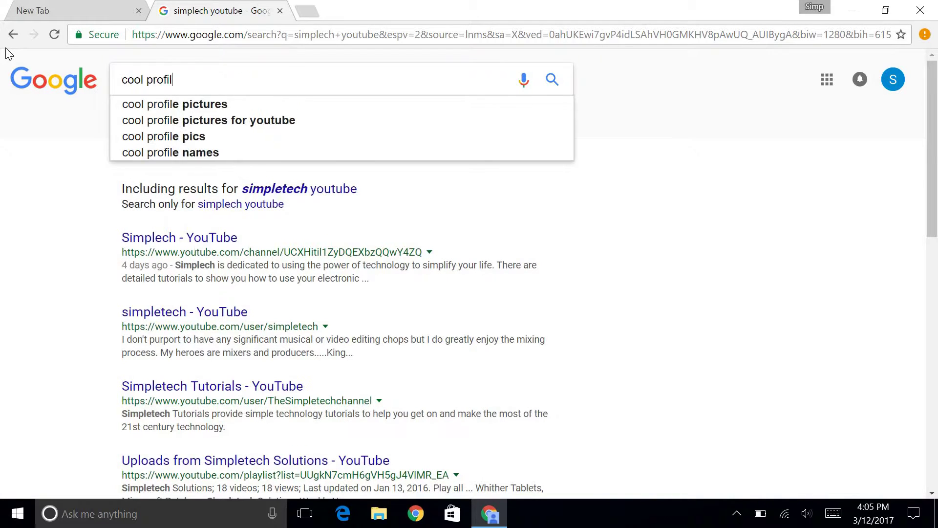
pyautogui.write('e pictu')
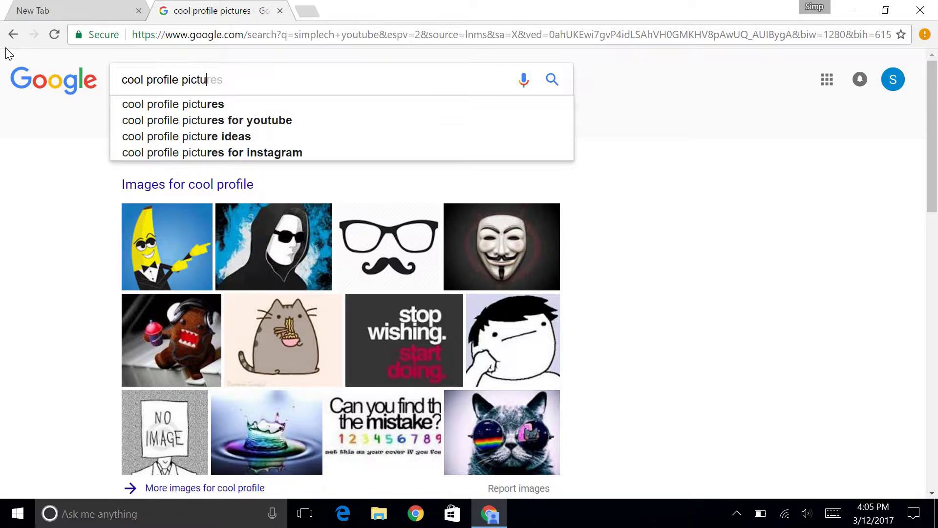
pyautogui.write('res')
pyautogui.press('Return')
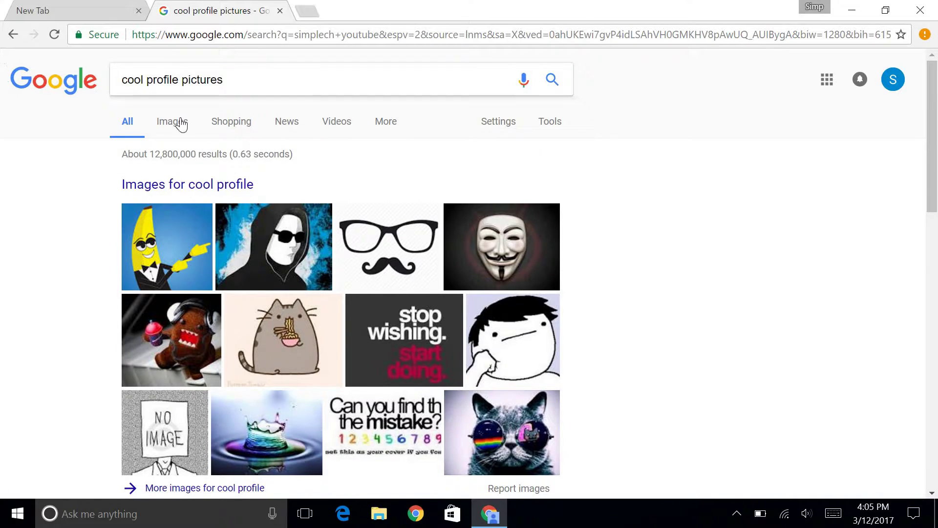
pyautogui.click(172, 121)
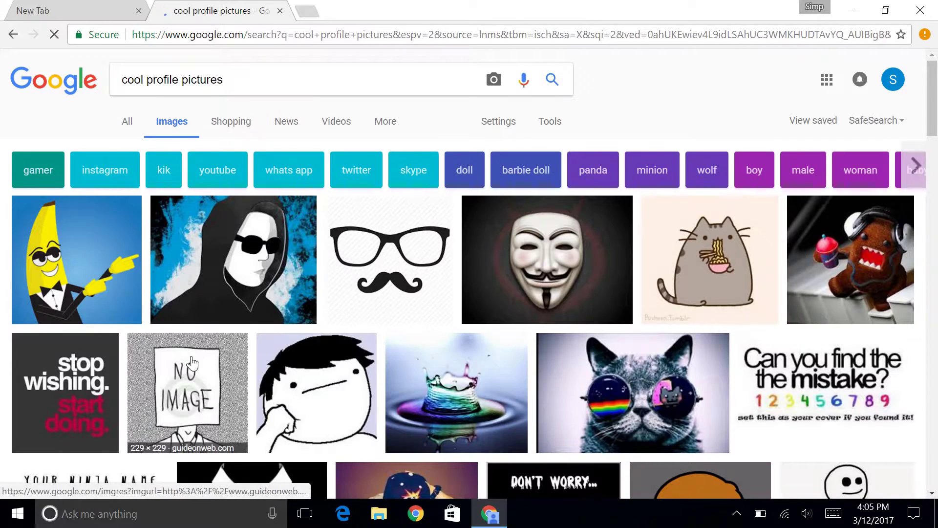
# Step: Save the NO IMAGE picture as a JPEG in Downloads and dismiss the download notice
pyautogui.click(194, 363)
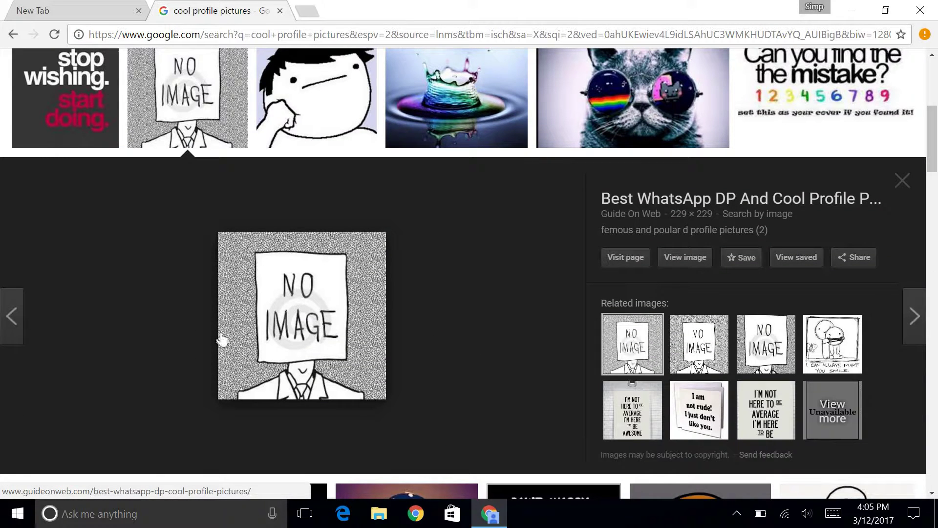
pyautogui.rightClick(299, 277)
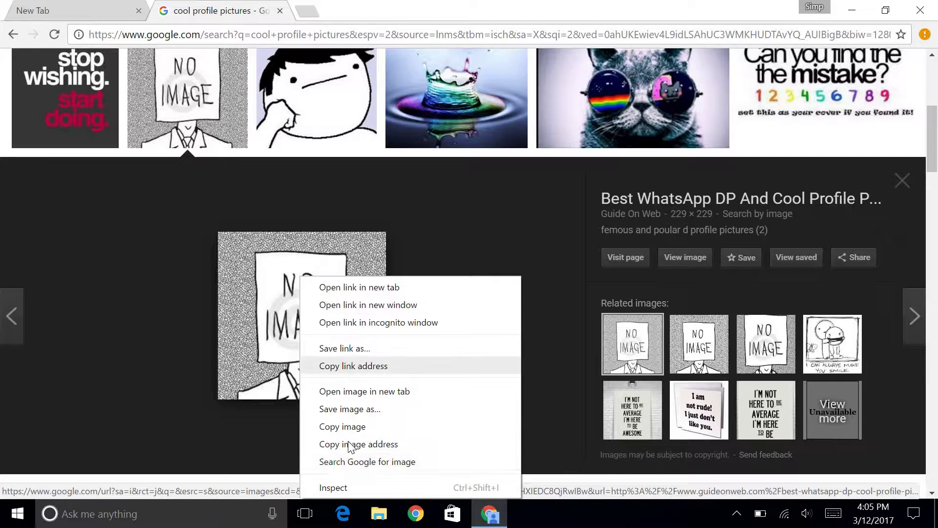
pyautogui.click(353, 409)
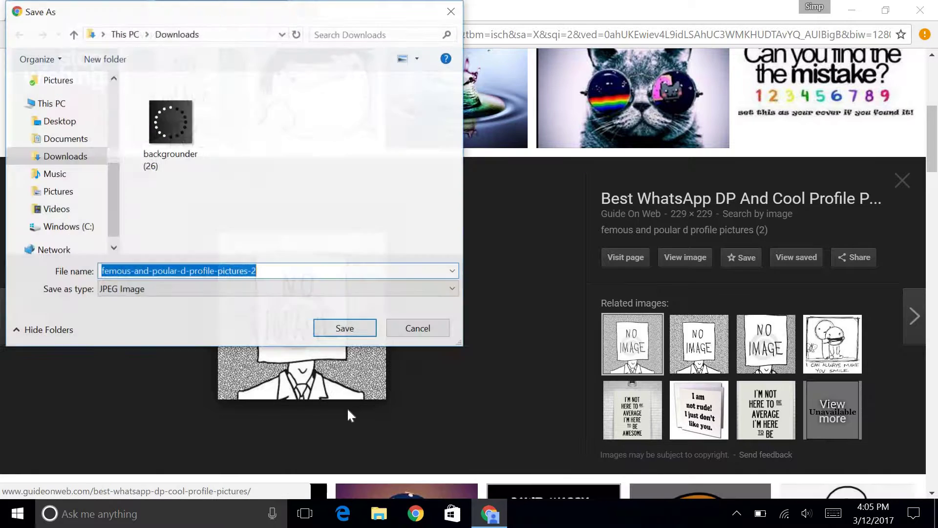
pyautogui.click(47, 157)
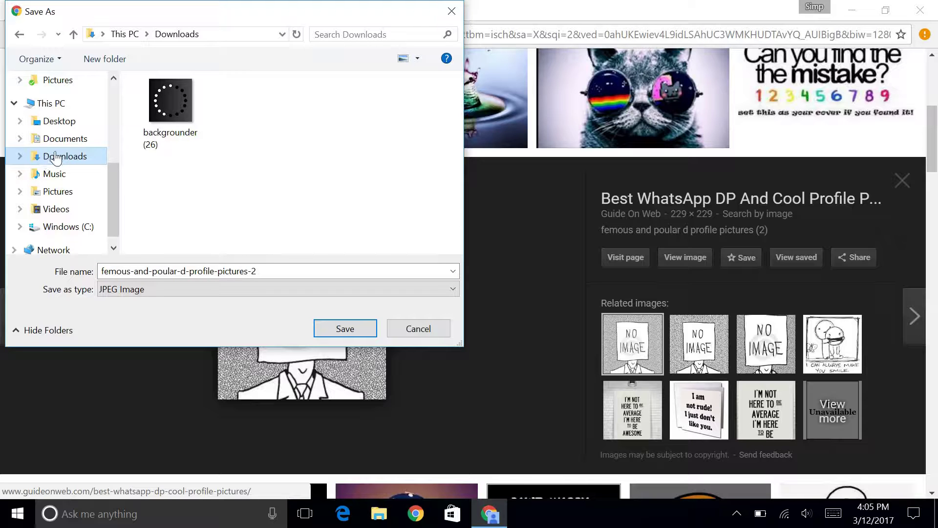
pyautogui.click(345, 329)
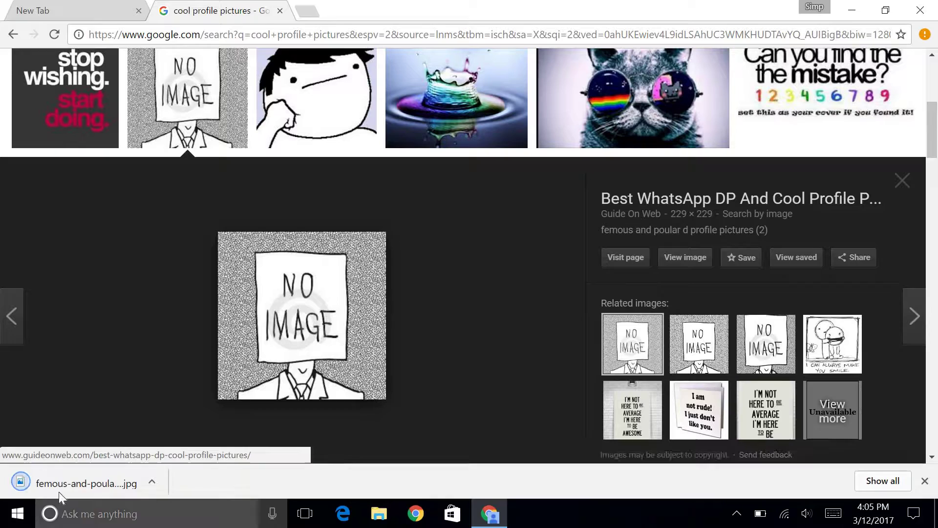
pyautogui.click(925, 482)
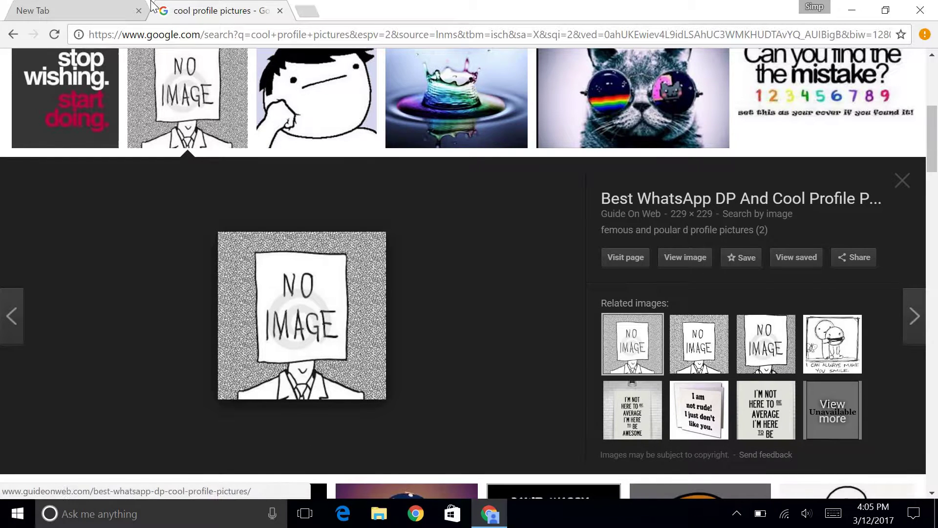
# Step: On the first tab, pick the NO IMAGE file from Downloads as the new profile photo
pyautogui.click(112, 4)
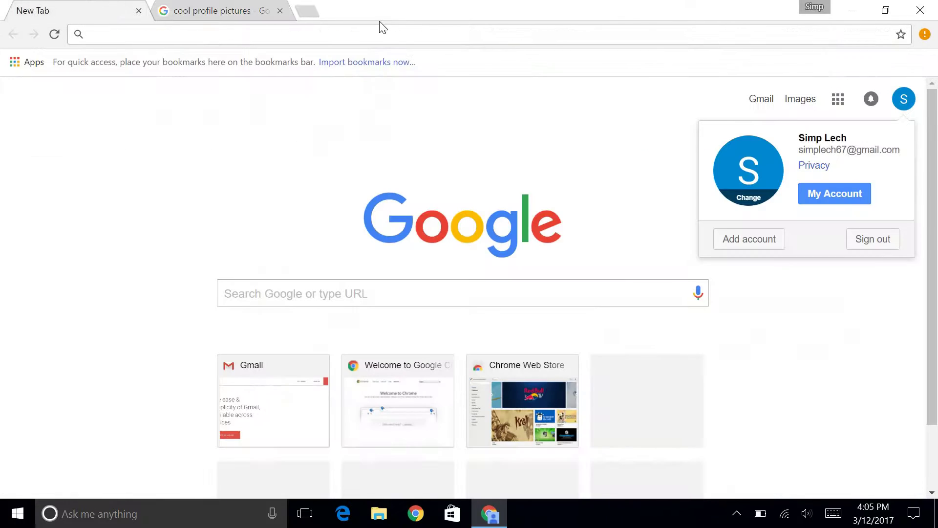
pyautogui.click(742, 190)
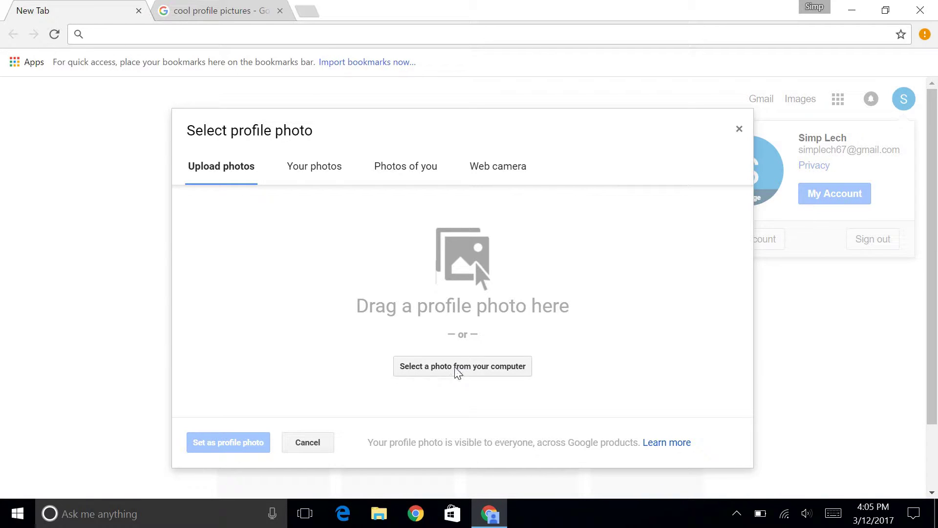
pyautogui.click(456, 368)
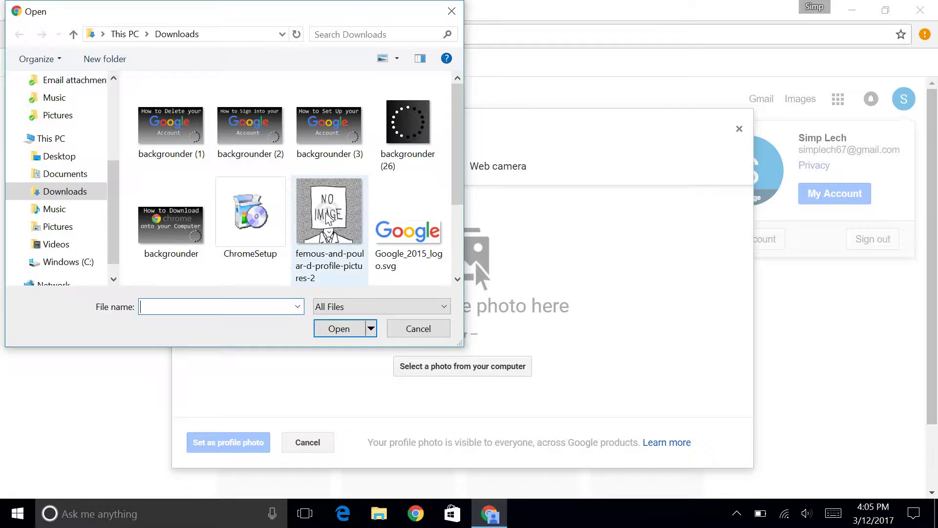
pyautogui.scroll(-1, 287, 188)
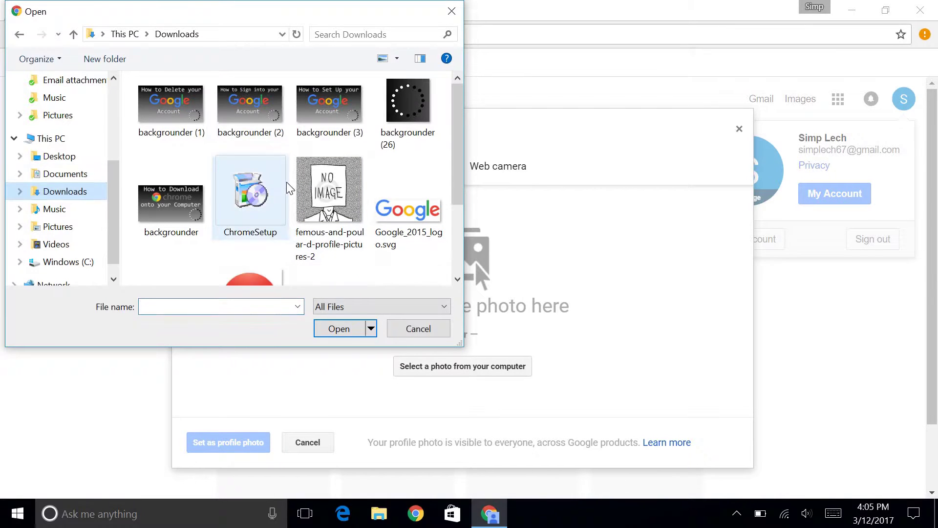
pyautogui.click(355, 221)
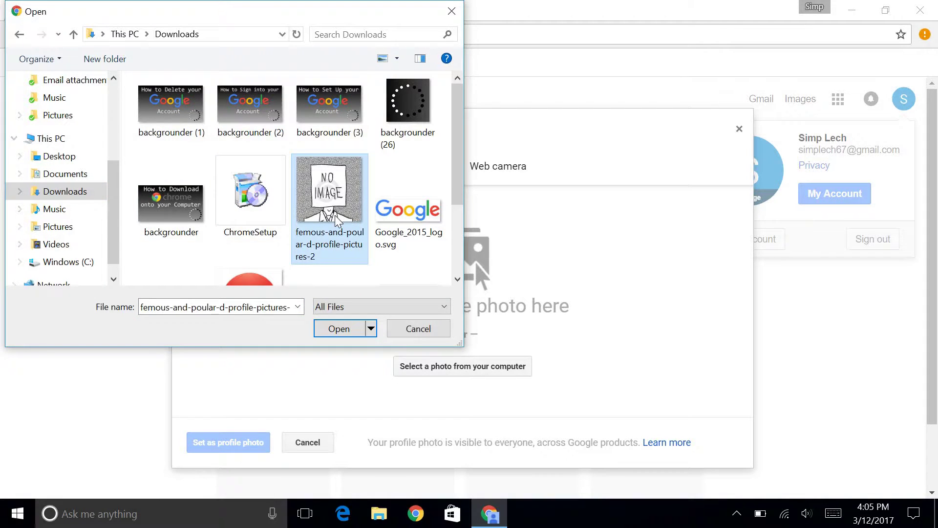
# Step: Upload and crop the NO IMAGE picture, set it as profile photo, then recheck the card
pyautogui.click(347, 330)
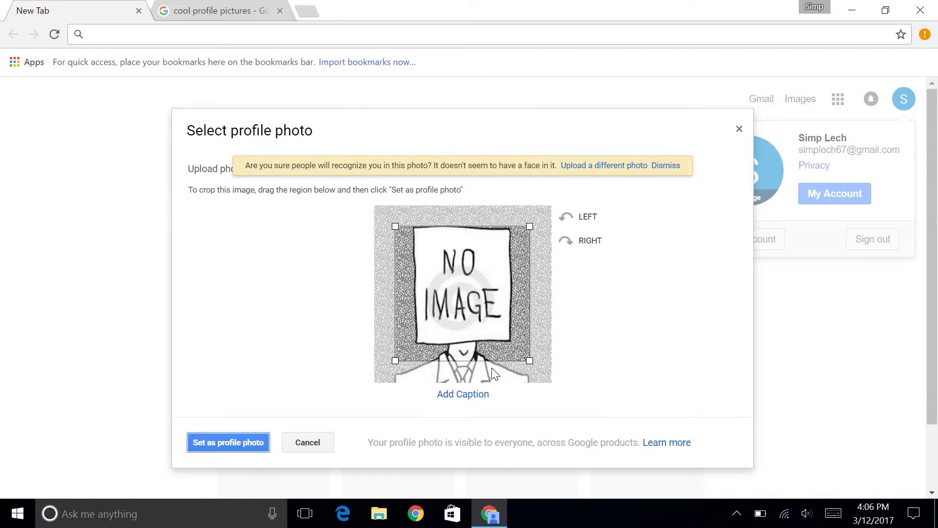
pyautogui.moveTo(478, 341); pyautogui.dragTo(482, 334)
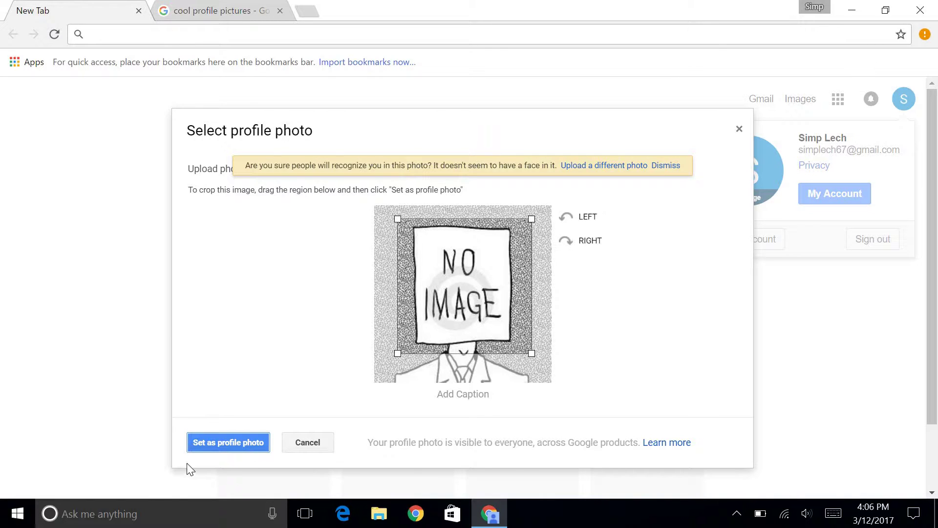
pyautogui.click(210, 439)
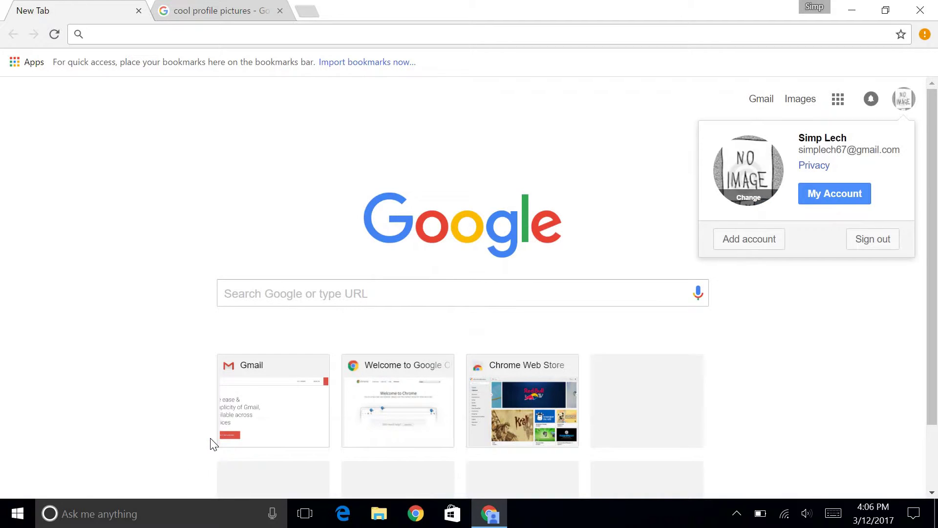
pyautogui.click(860, 362)
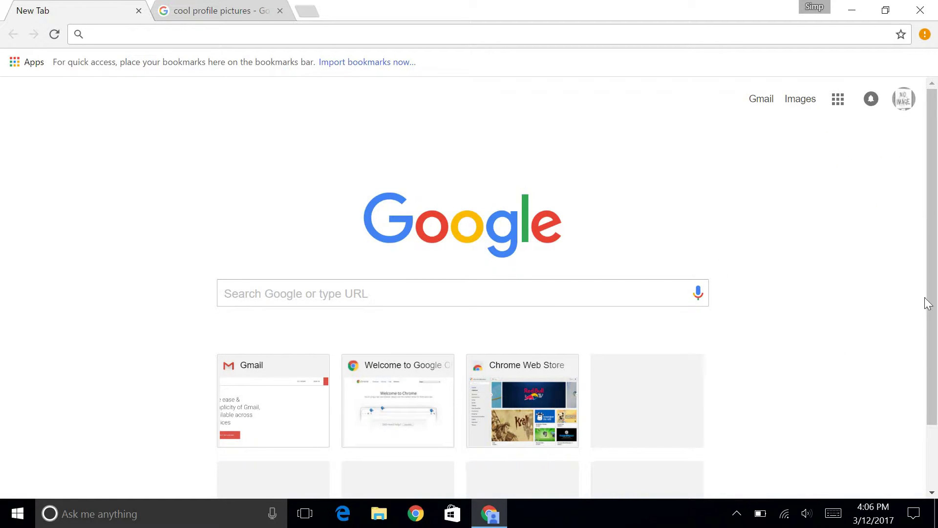
pyautogui.click(904, 98)
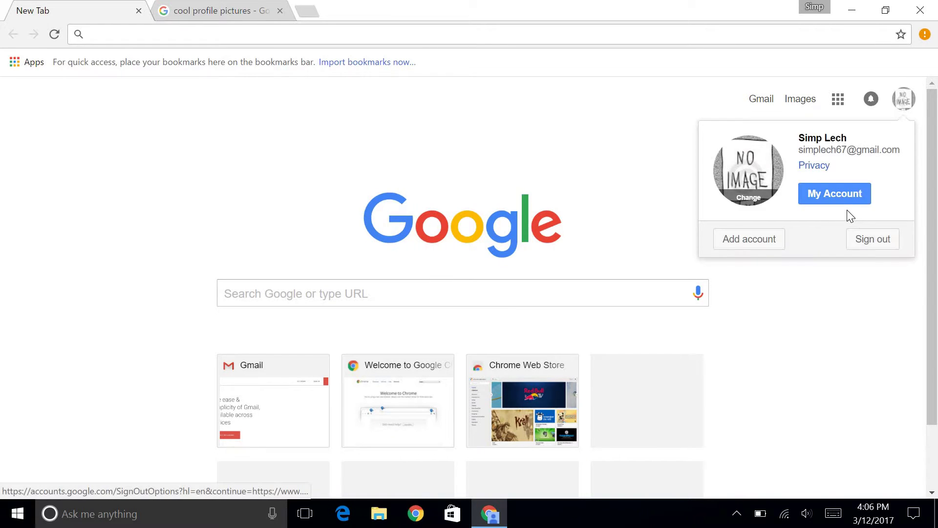
# Step: Close the account card and return to the cool profile pictures results
pyautogui.click(797, 343)
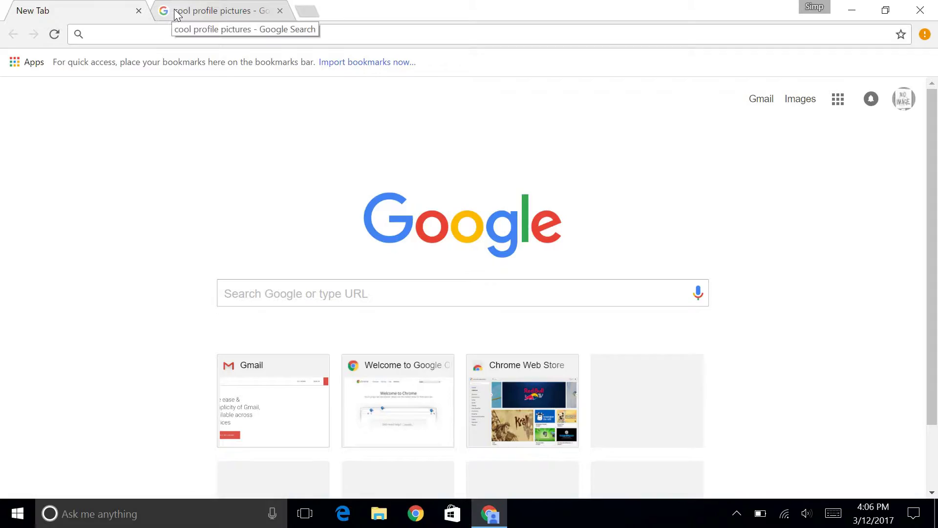
pyautogui.click(214, 10)
pyautogui.scroll(5, 491, 80)
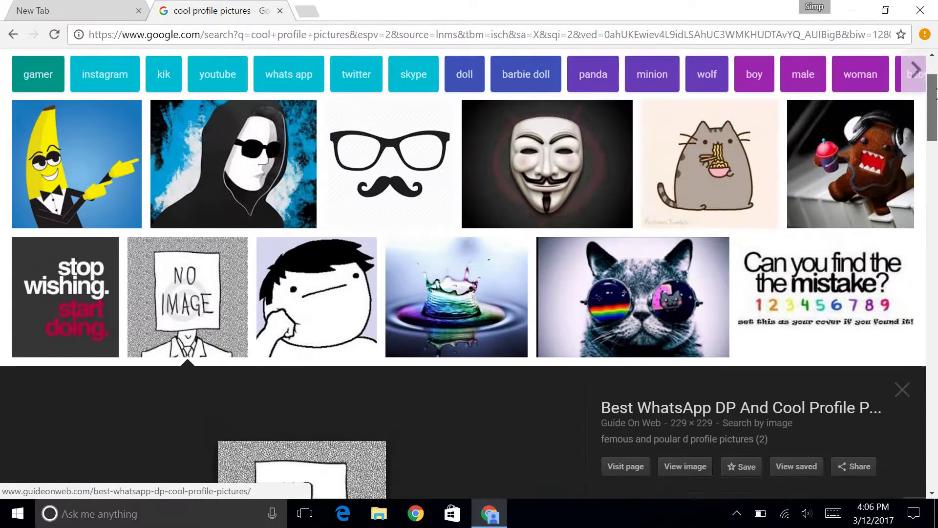
pyautogui.scroll(2, 934, 114)
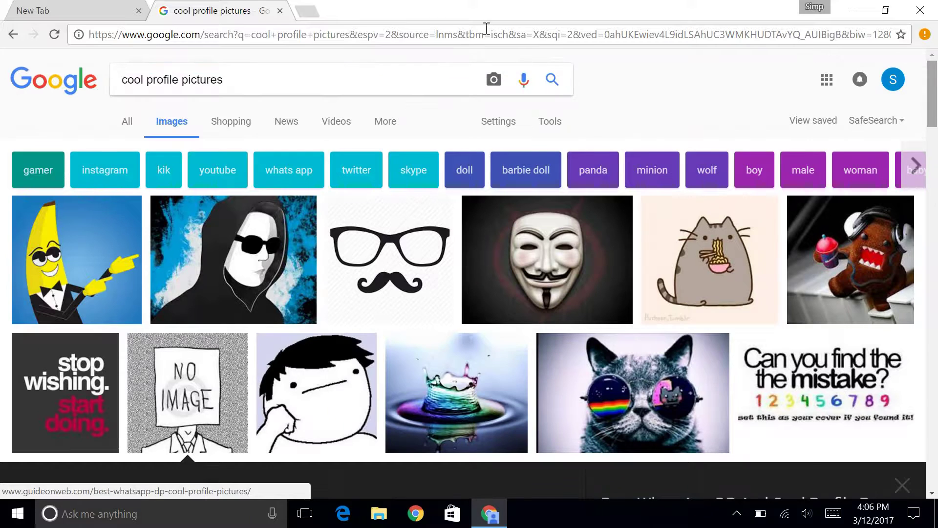
# Step: Search images for 'american flag gif' and preview the large waving flag GIF
pyautogui.click(224, 77)
pyautogui.moveTo(211, 80); pyautogui.dragTo(57, 66)
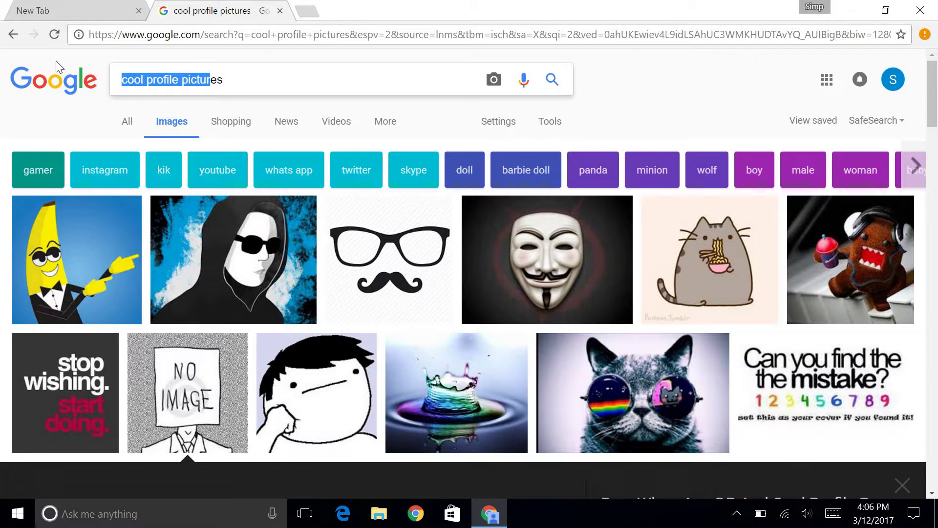
pyautogui.press('BackSpace')
pyautogui.press('Delete')
pyautogui.press('Delete')
pyautogui.write('american')
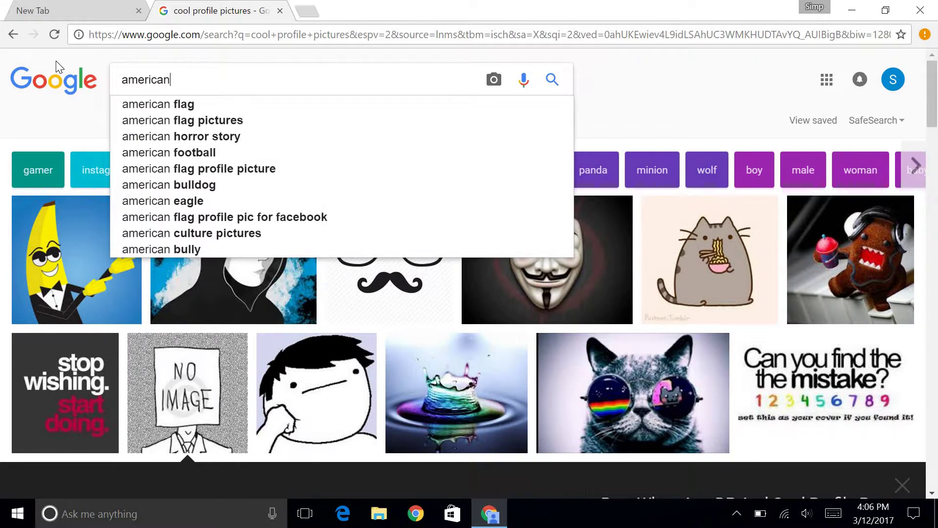
pyautogui.write(' flag gif')
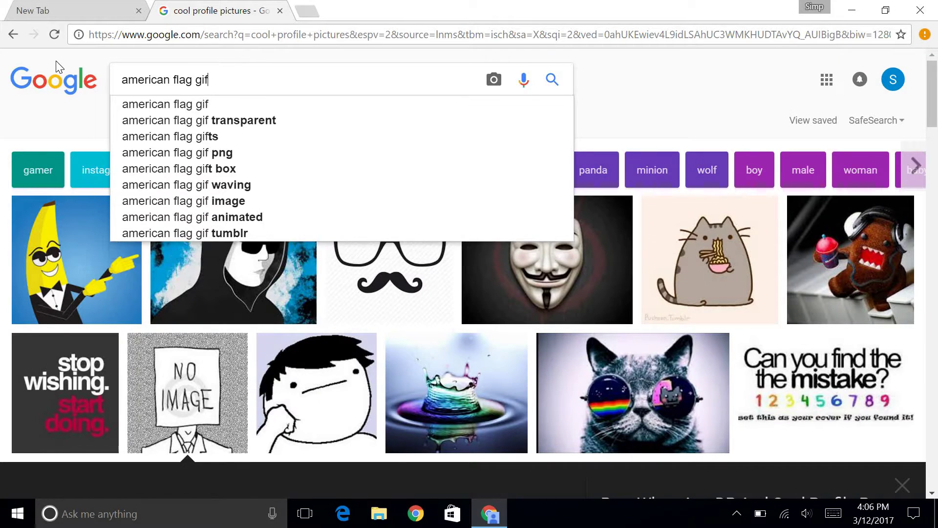
pyautogui.press('Return')
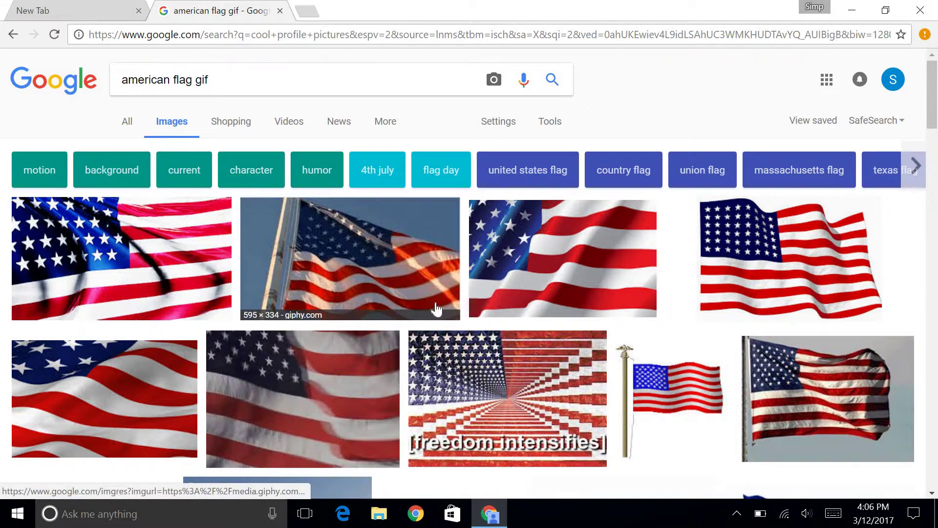
pyautogui.click(580, 293)
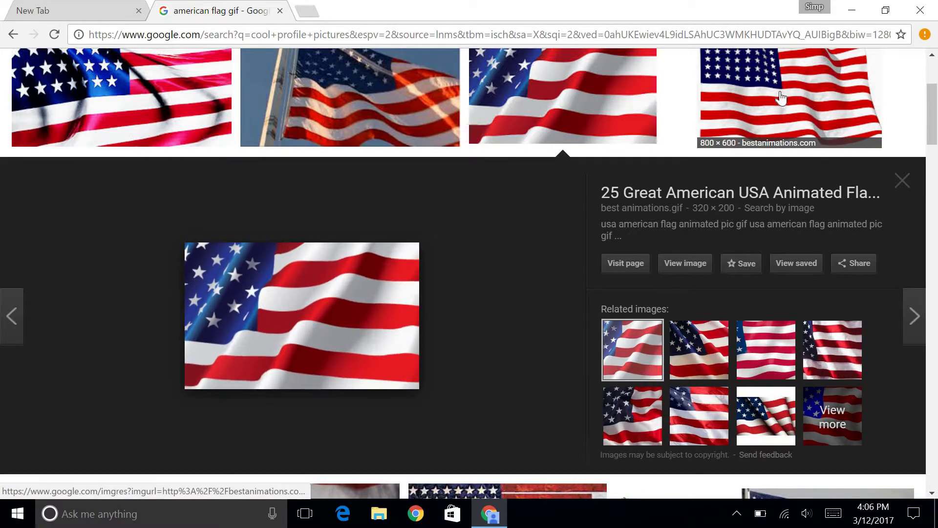
pyautogui.click(711, 100)
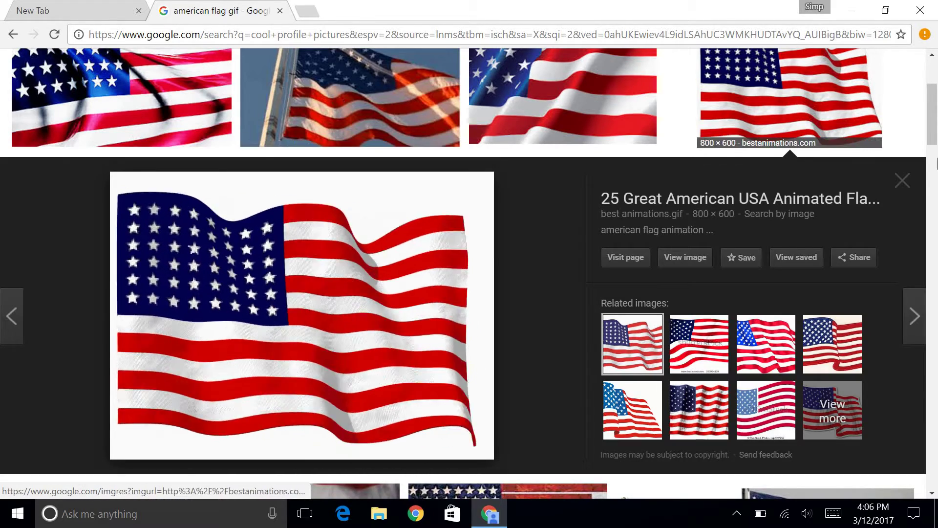
# Step: Search 'loading gif' and preview the first colourful loading animation
pyautogui.scroll(4, 382, 189)
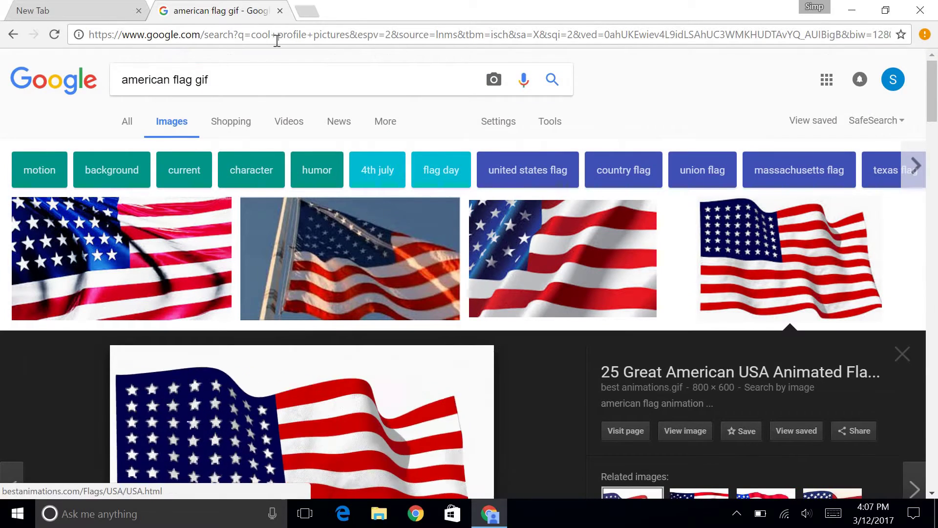
pyautogui.tripleClick(259, 80)
pyautogui.write('lo')
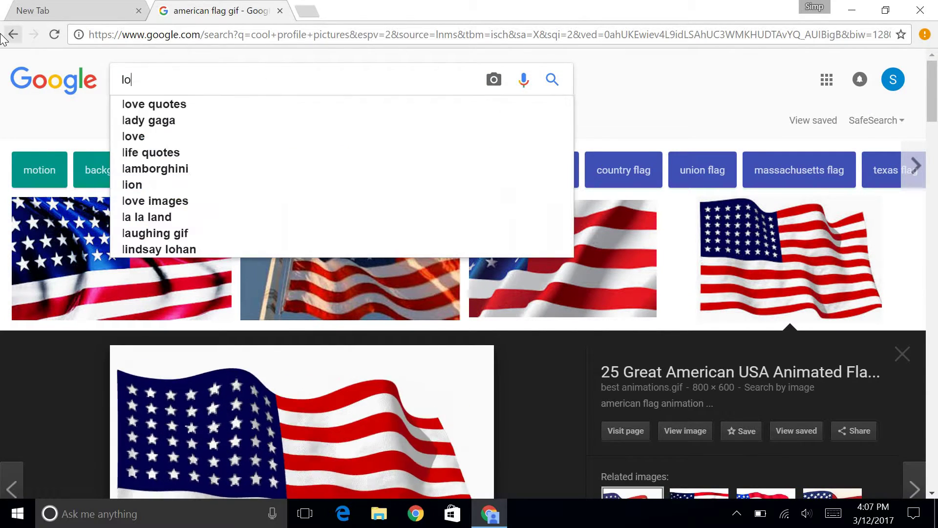
pyautogui.write('ading')
pyautogui.press('Down')
pyautogui.press('Return')
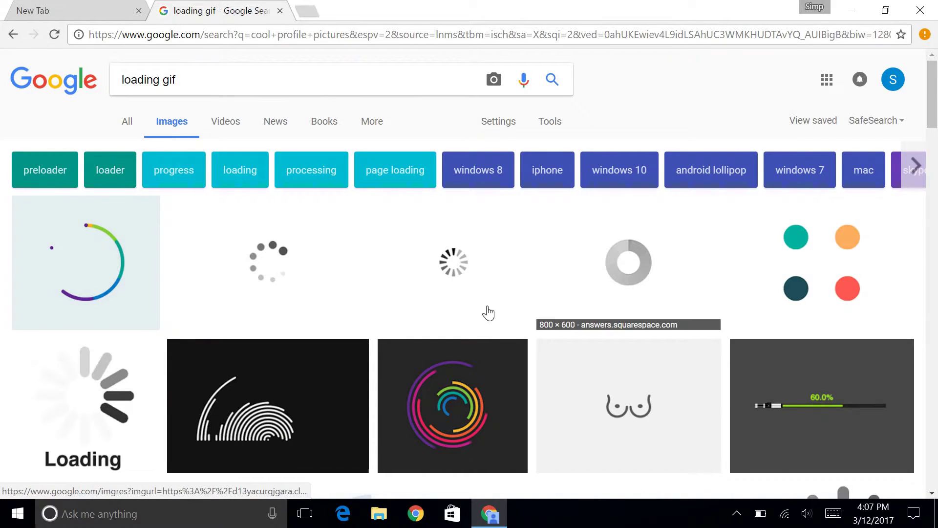
pyautogui.click(73, 271)
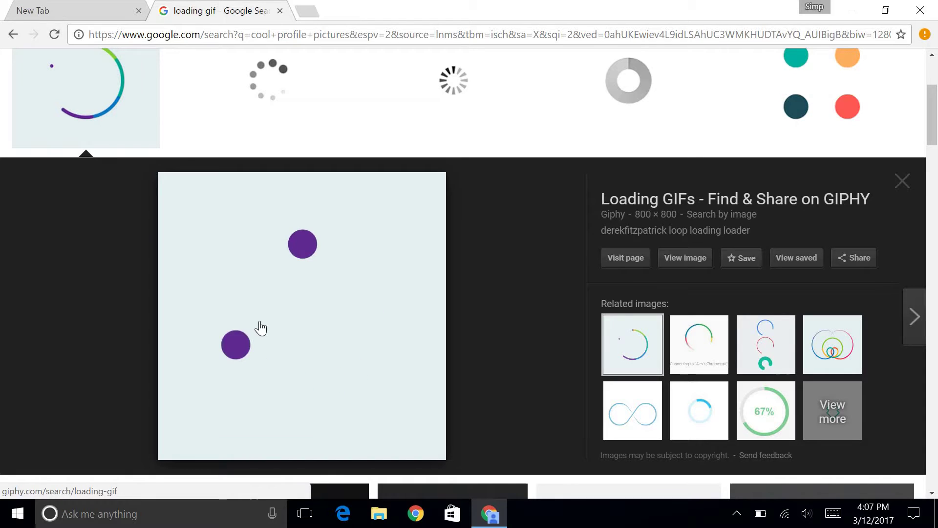
# Step: Save the previewed loader into Downloads as giphy.gif
pyautogui.rightClick(260, 322)
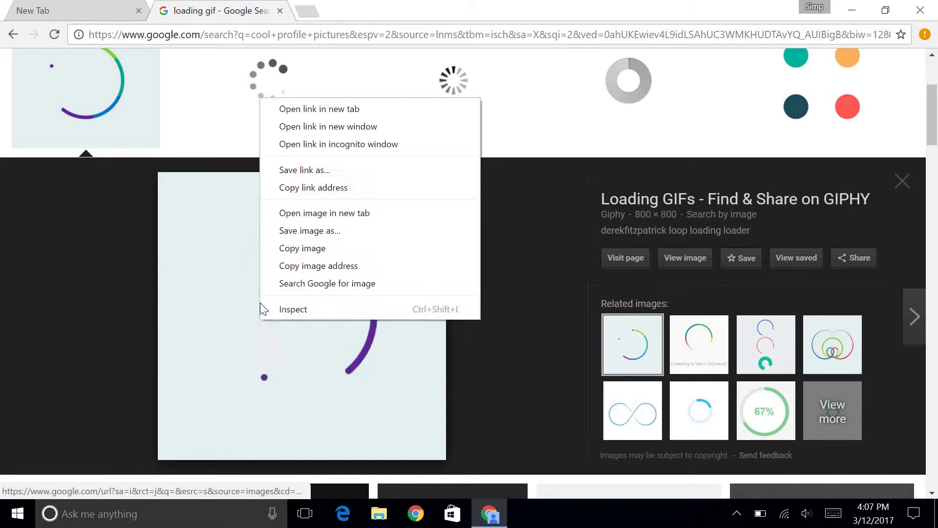
pyautogui.click(291, 232)
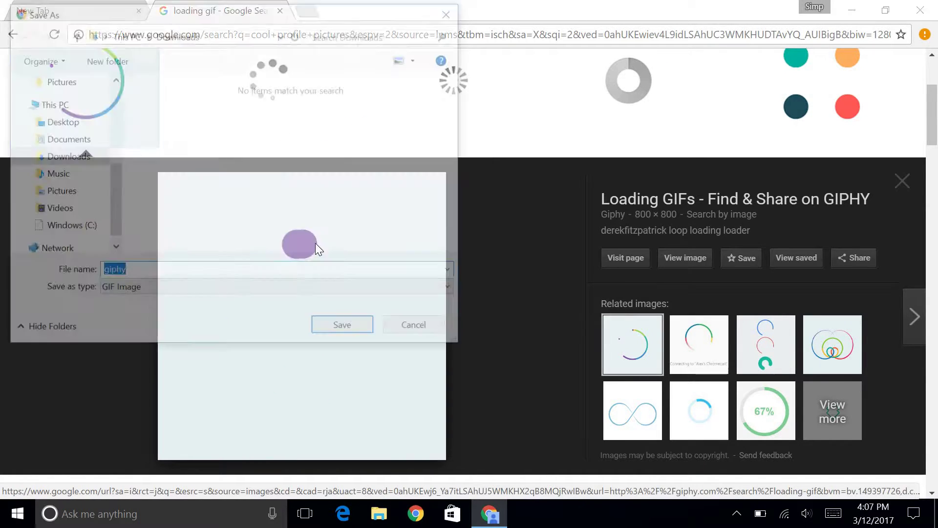
pyautogui.click(65, 159)
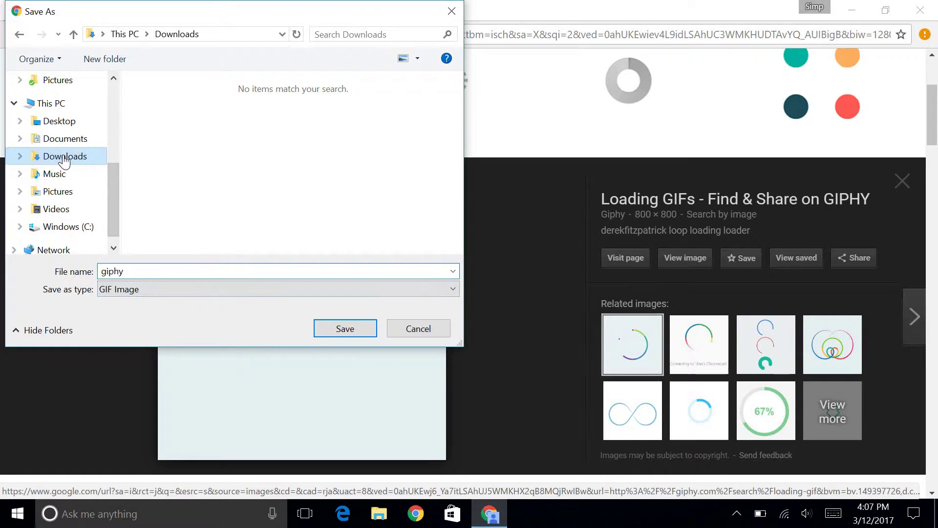
pyautogui.click(369, 327)
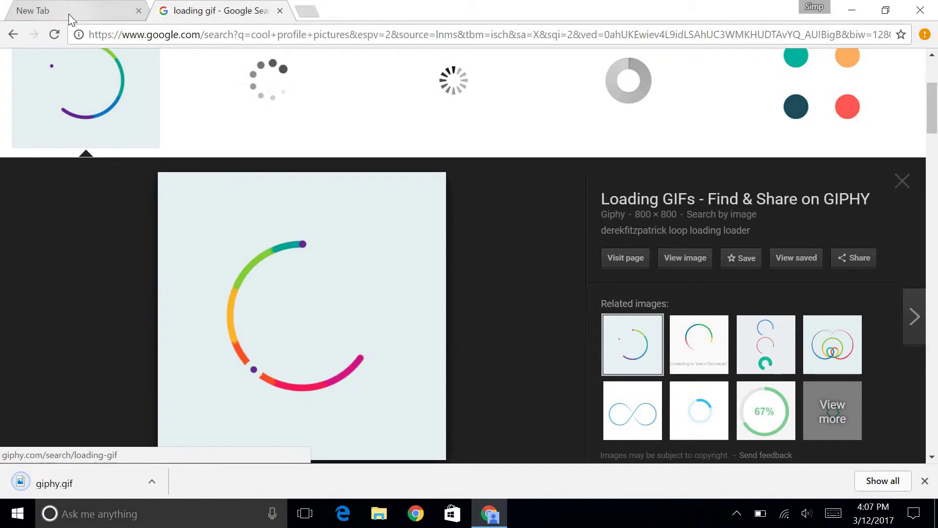
# Step: From the New Tab account card, upload giphy.gif, crop it, and set it as profile photo
pyautogui.click(69, 16)
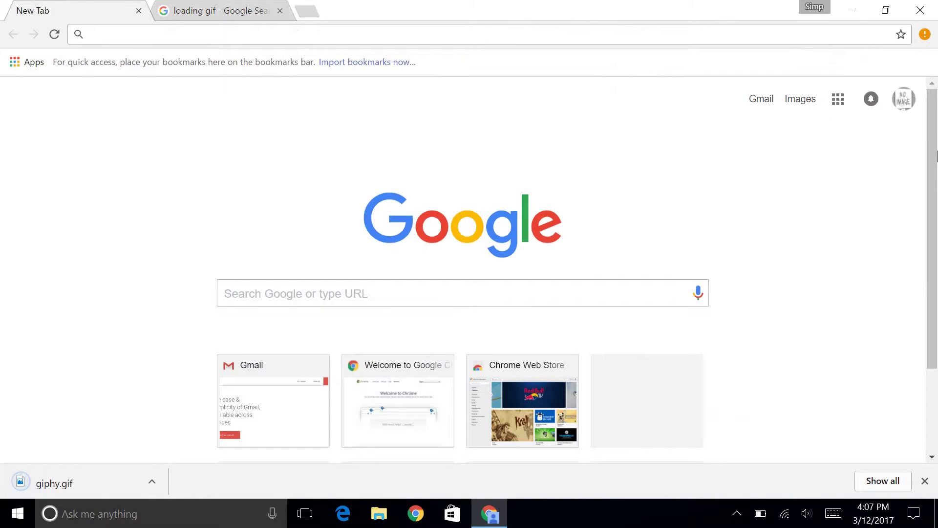
pyautogui.click(903, 103)
pyautogui.click(741, 168)
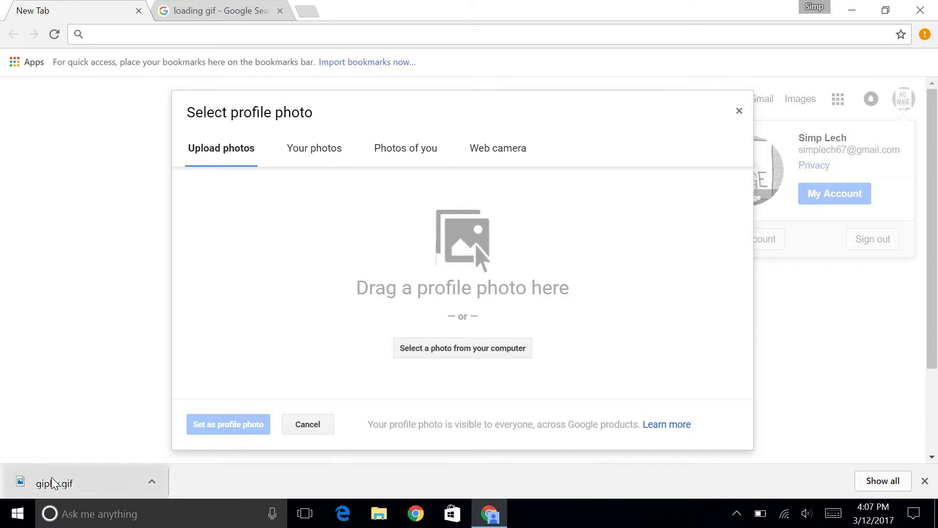
pyautogui.moveTo(54, 483); pyautogui.dragTo(318, 335)
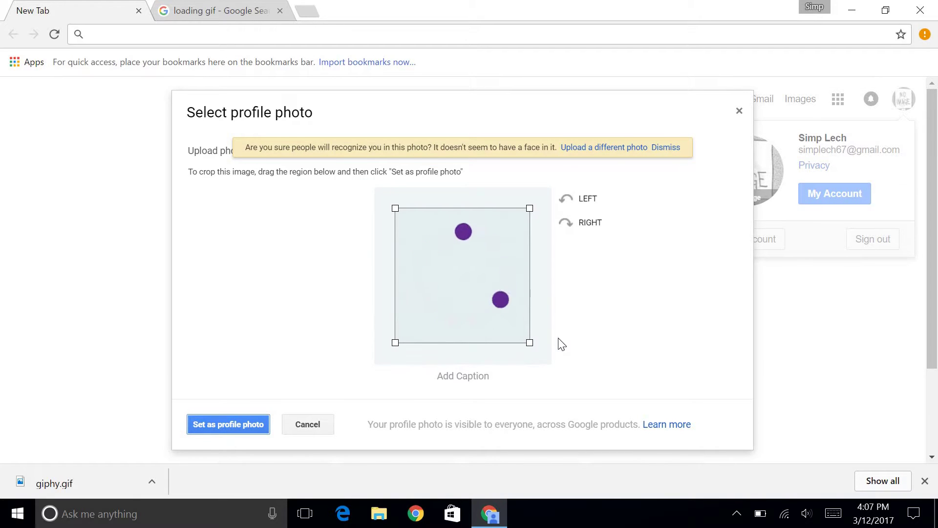
pyautogui.moveTo(530, 343); pyautogui.dragTo(504, 320)
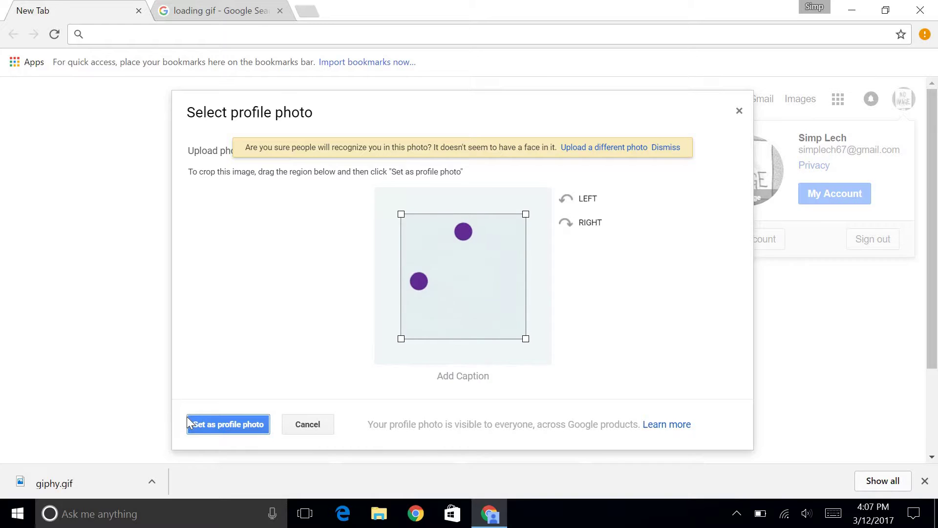
pyautogui.click(200, 421)
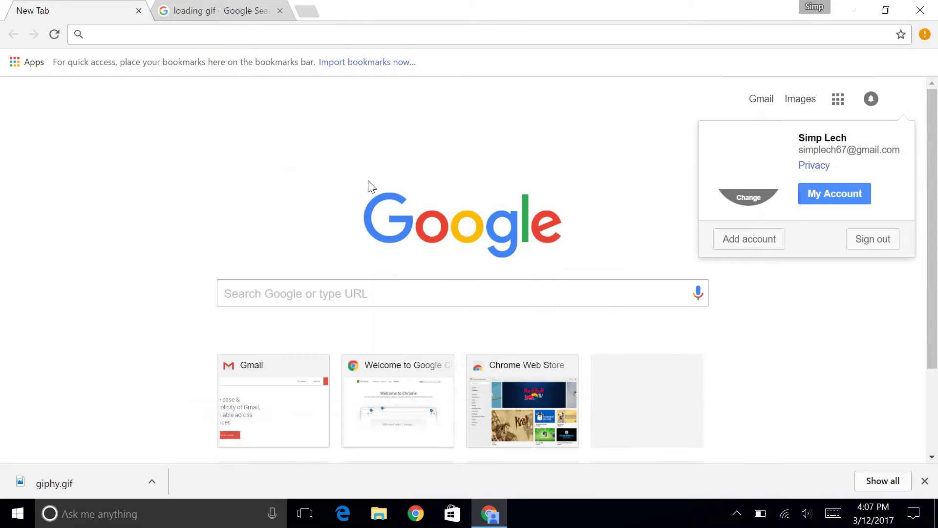
pyautogui.click(821, 368)
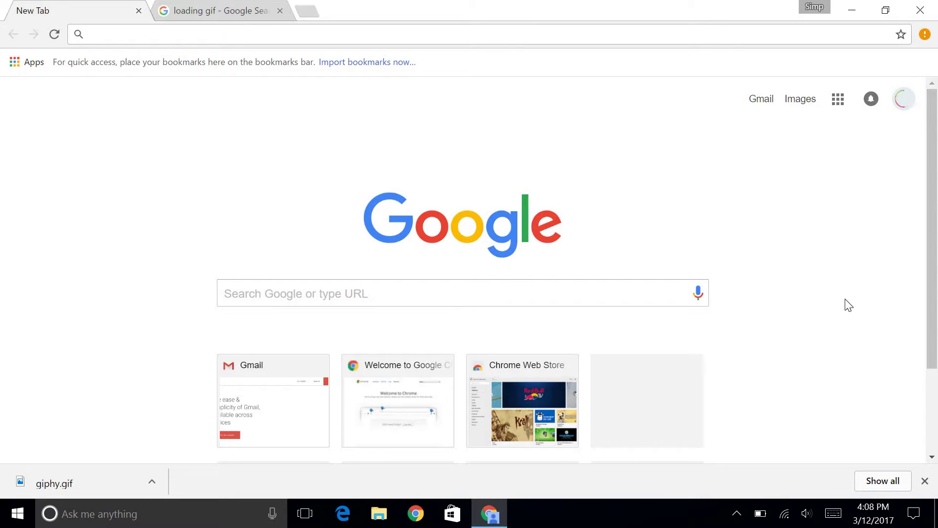
# Step: Open Gmail and apply the dark Terminal theme from the theme picker
pyautogui.click(758, 100)
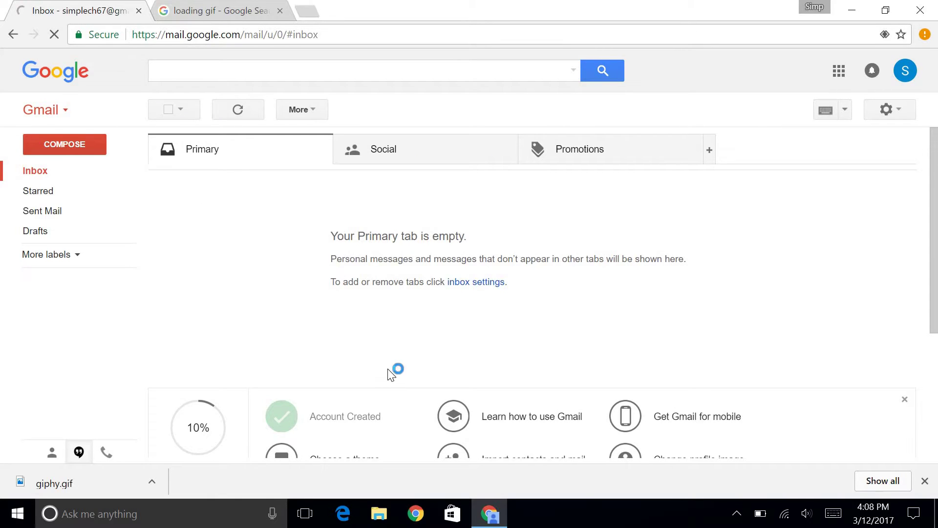
pyautogui.scroll(-3, 396, 259)
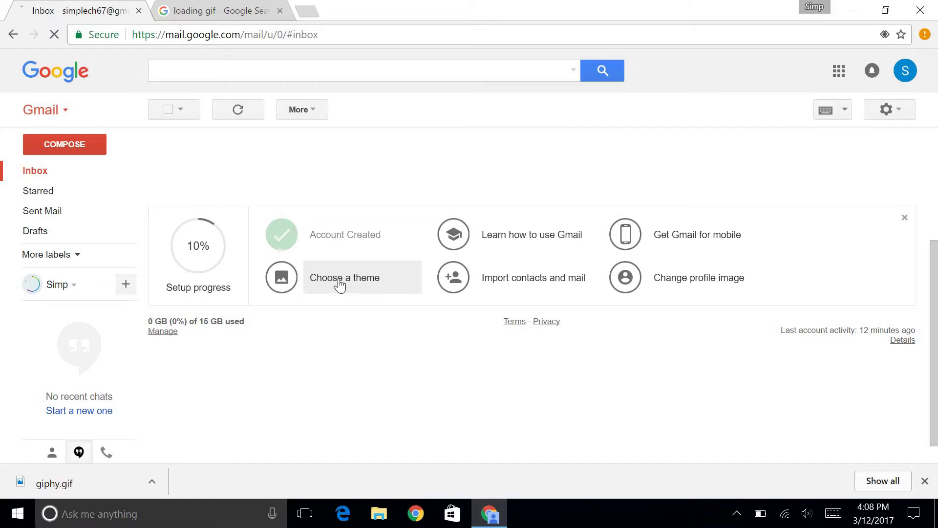
pyautogui.click(373, 276)
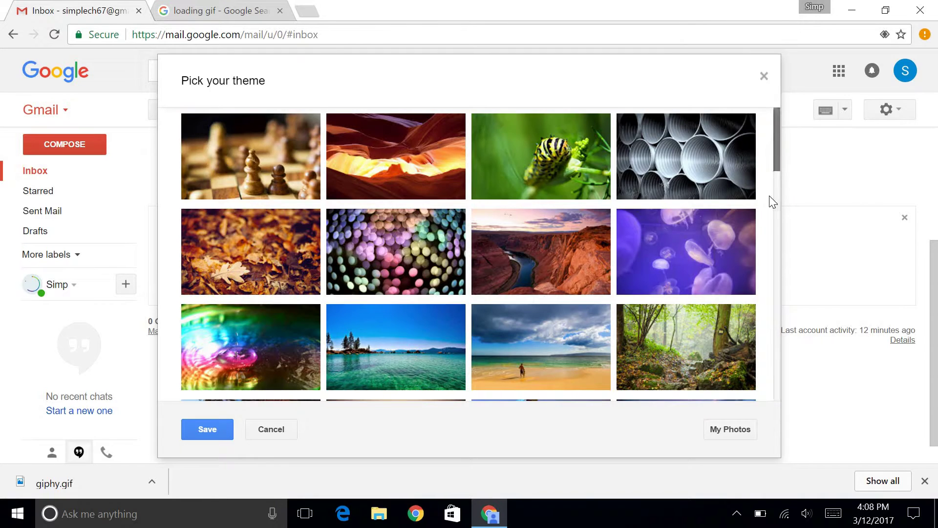
pyautogui.scroll(-5, 767, 215)
pyautogui.scroll(-3, 756, 269)
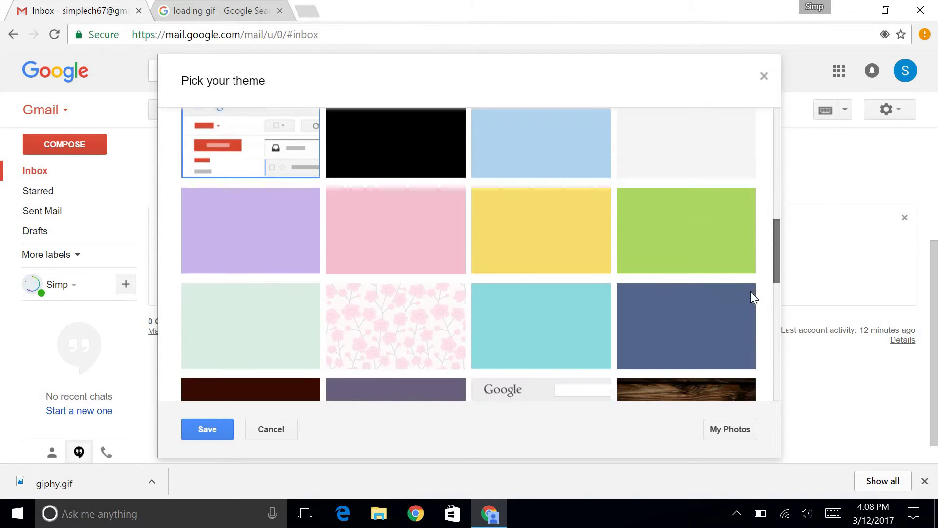
pyautogui.scroll(-5, 751, 294)
pyautogui.scroll(-2, 737, 341)
pyautogui.scroll(-2, 739, 379)
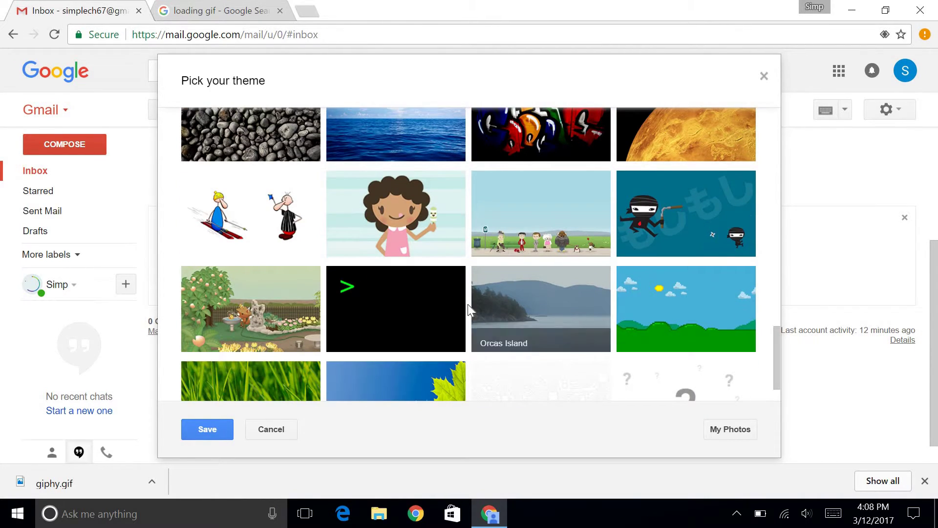
pyautogui.click(418, 295)
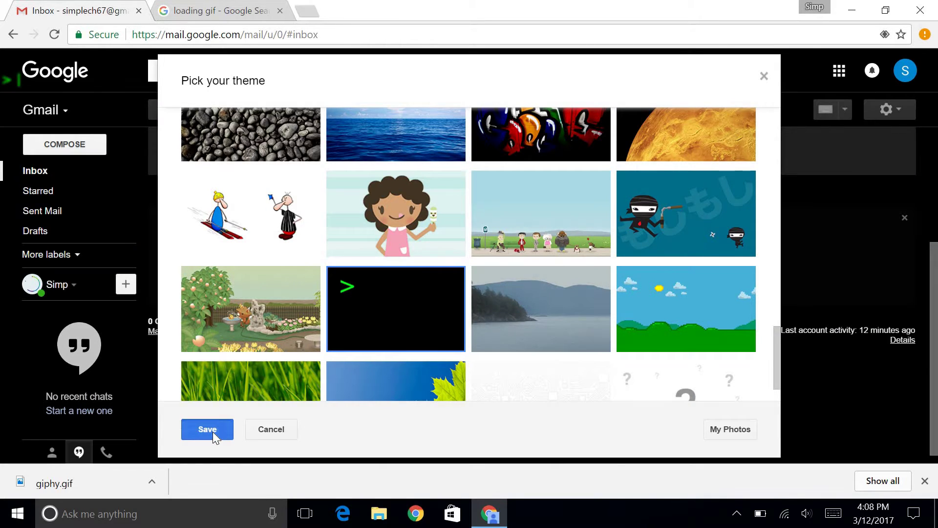
pyautogui.click(213, 432)
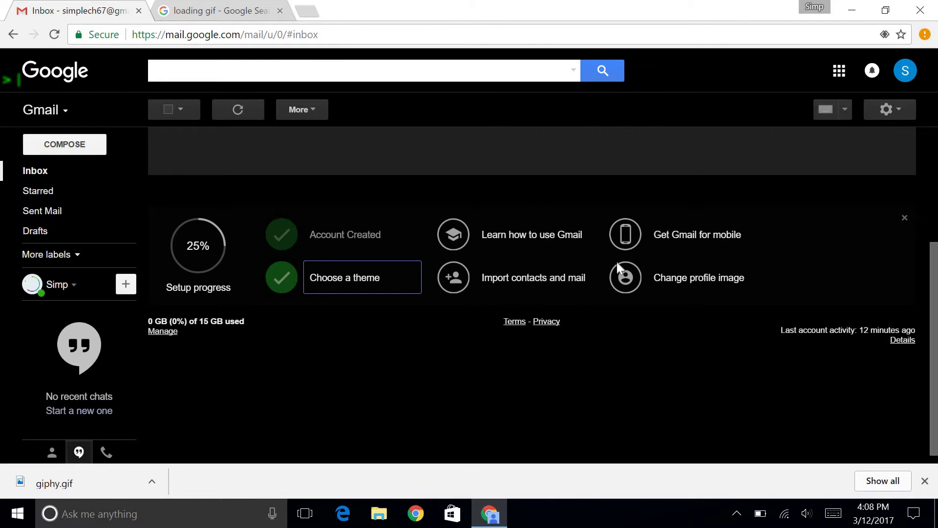
# Step: Drag giphy.gif into Gmail's Change profile image dialog and set it as profile photo
pyautogui.click(700, 281)
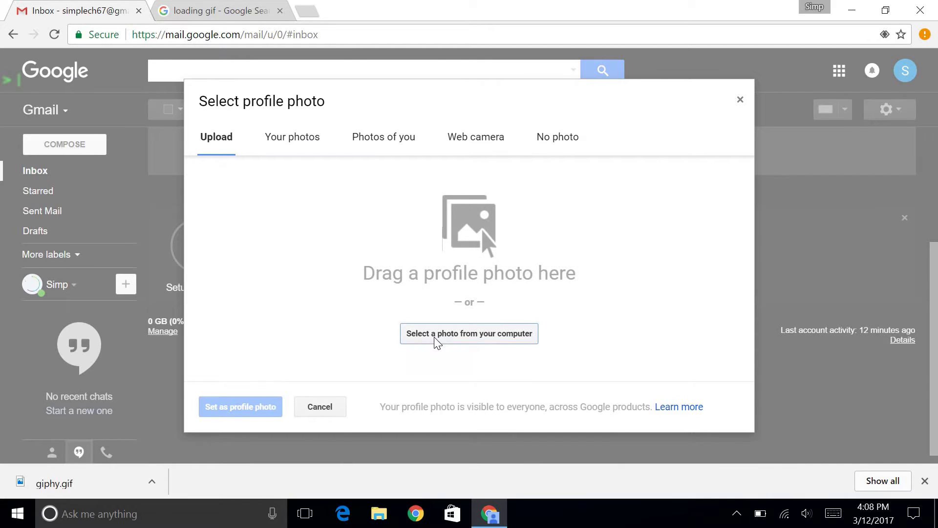
pyautogui.click(436, 337)
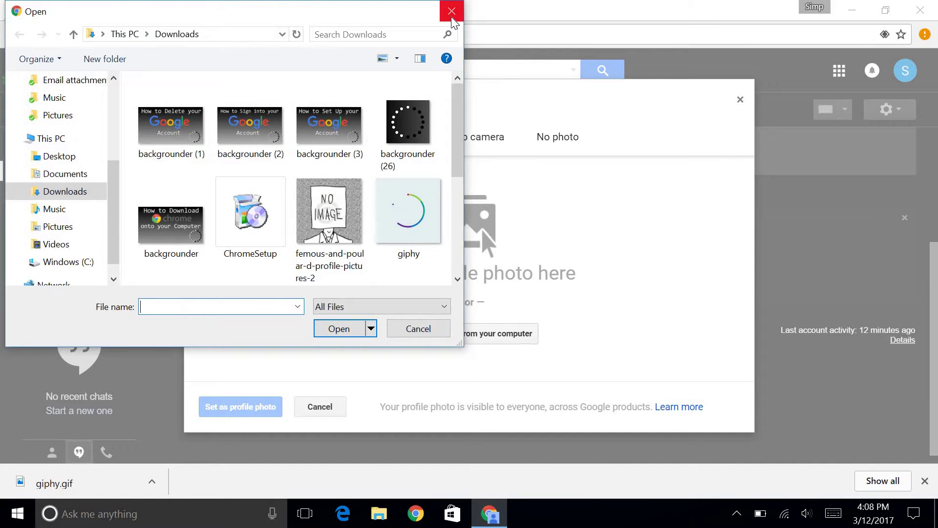
pyautogui.click(452, 12)
pyautogui.moveTo(96, 491); pyautogui.dragTo(410, 266)
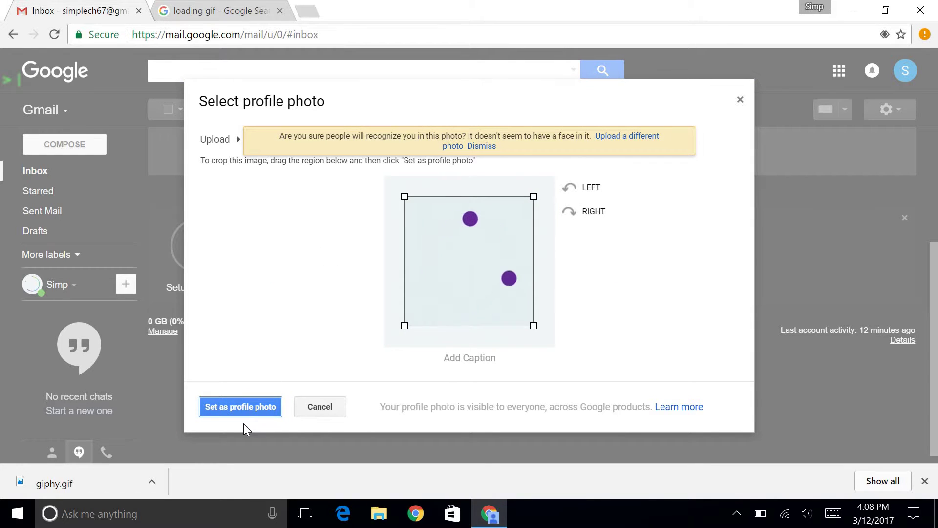
pyautogui.click(231, 410)
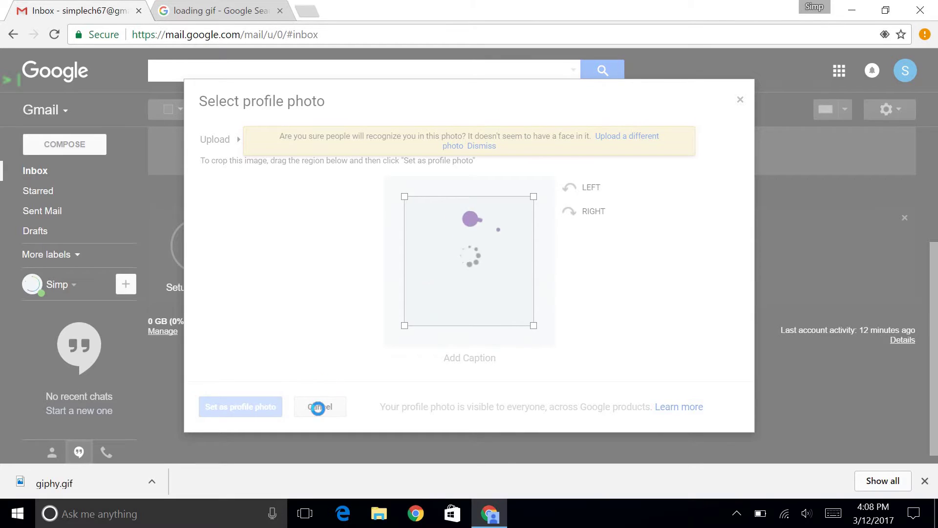
pyautogui.moveTo(63, 489); pyautogui.dragTo(356, 339)
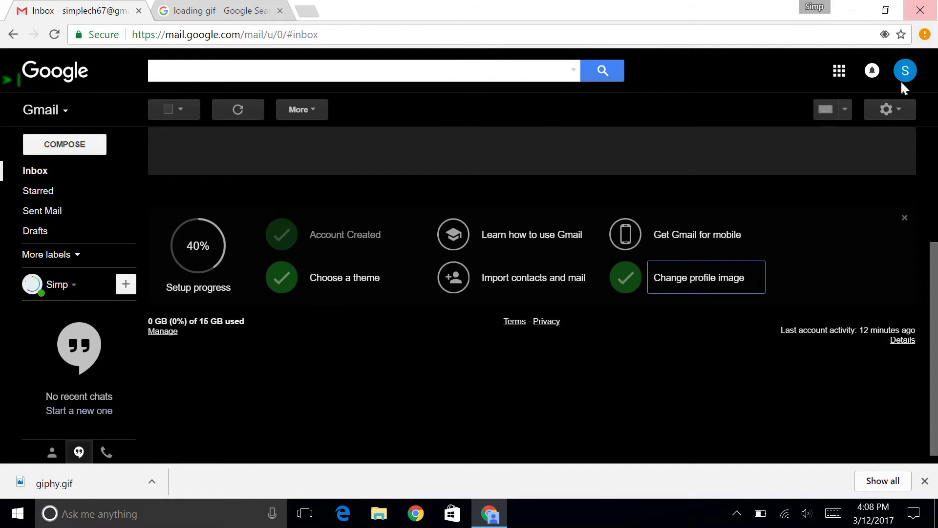
pyautogui.click(904, 72)
# Step: Reload Gmail and check the refreshed profile picture in the account menu
pyautogui.click(577, 349)
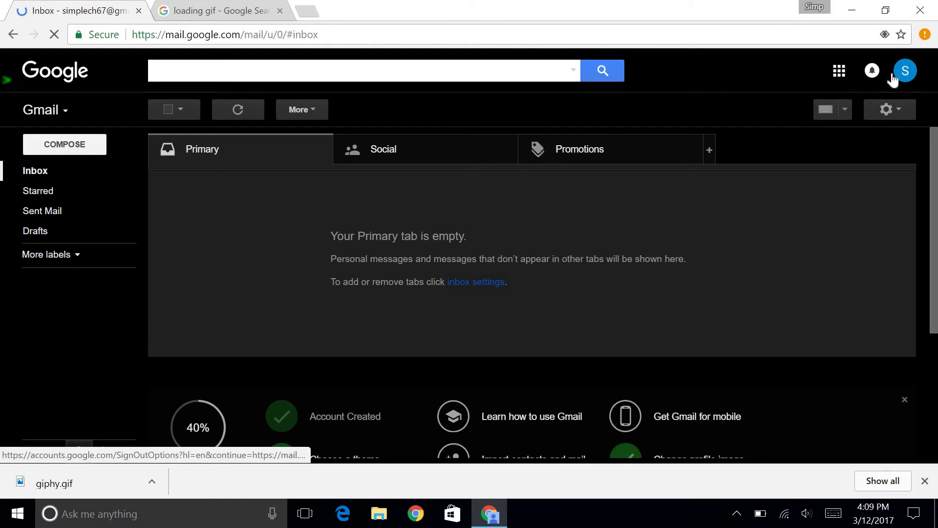
pyautogui.click(904, 72)
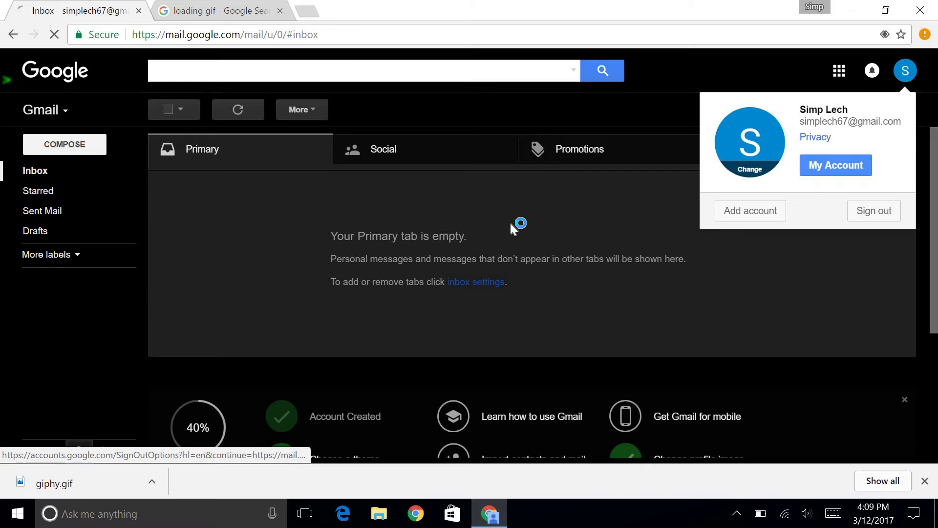
pyautogui.click(752, 263)
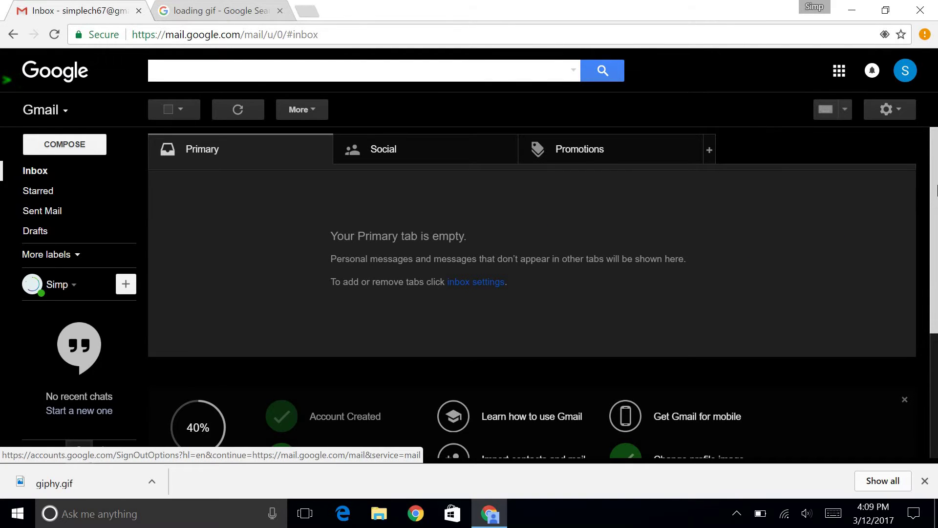
pyautogui.scroll(-4, 935, 190)
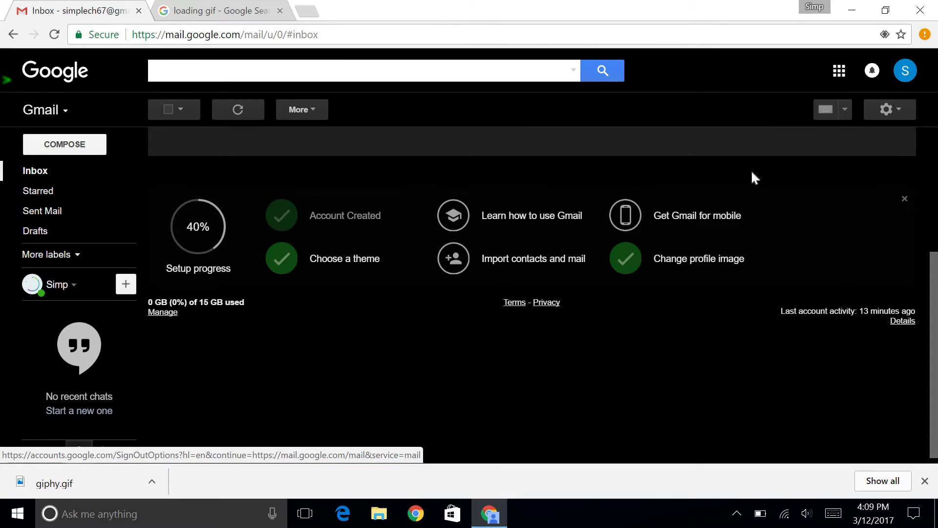
# Step: Dismiss the setup progress panel and resume-setup tip, then view the Social, Promotions and Primary tabs
pyautogui.click(907, 199)
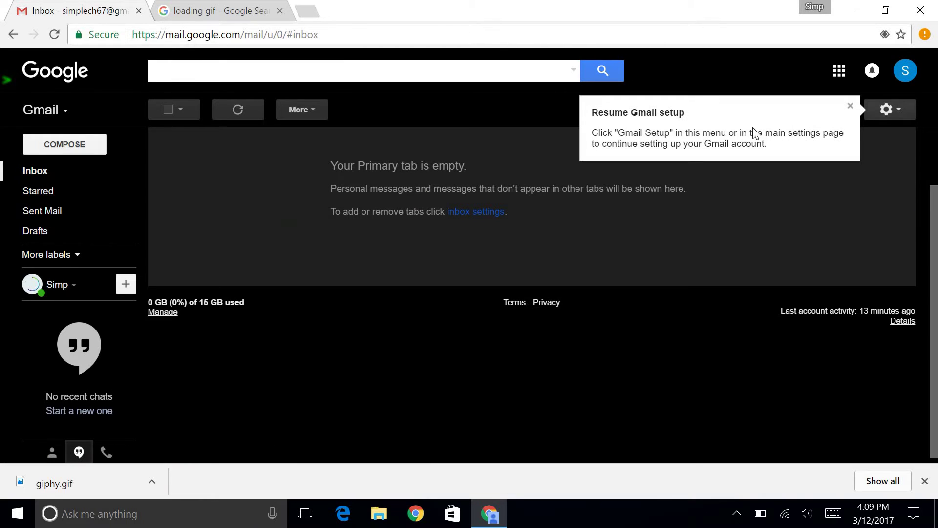
pyautogui.click(850, 107)
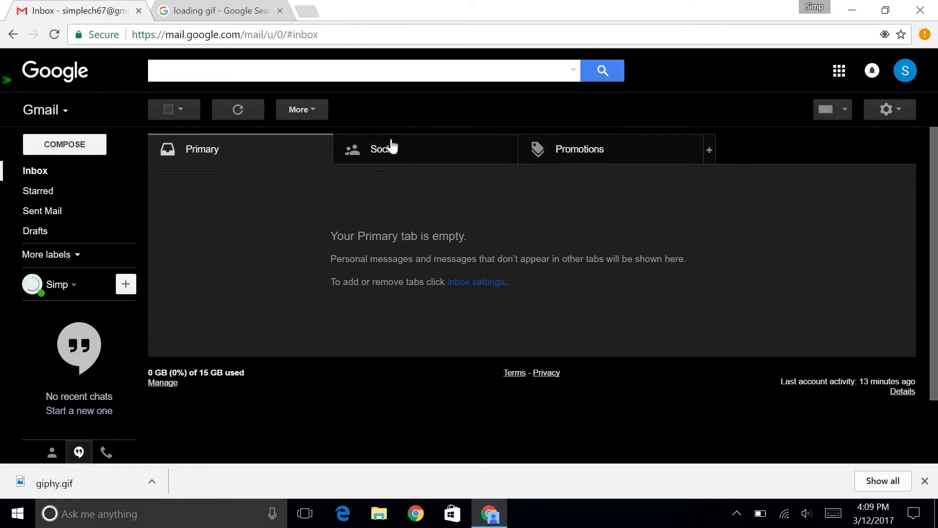
pyautogui.click(390, 147)
pyautogui.click(534, 147)
pyautogui.click(266, 155)
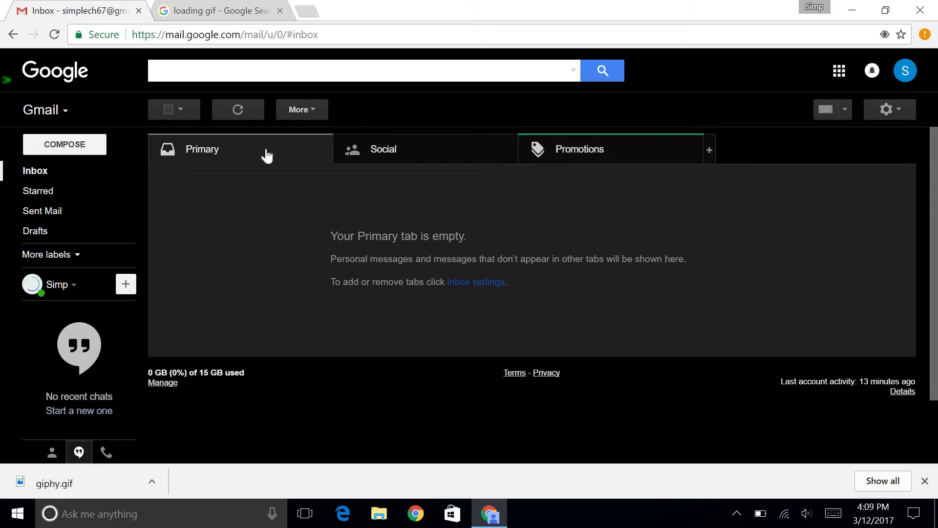
pyautogui.click(839, 72)
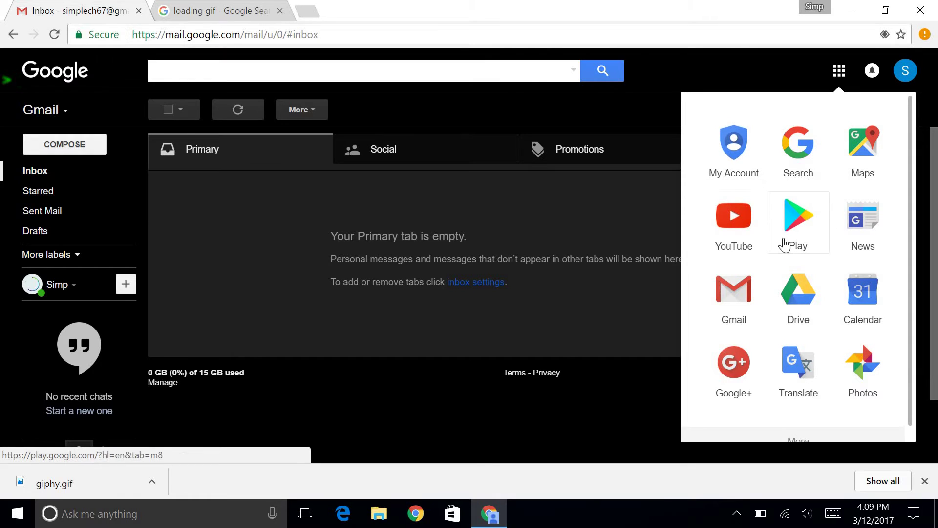
# Step: Open Google+, skip its welcome screens and cancel creating a public profile
pyautogui.click(749, 367)
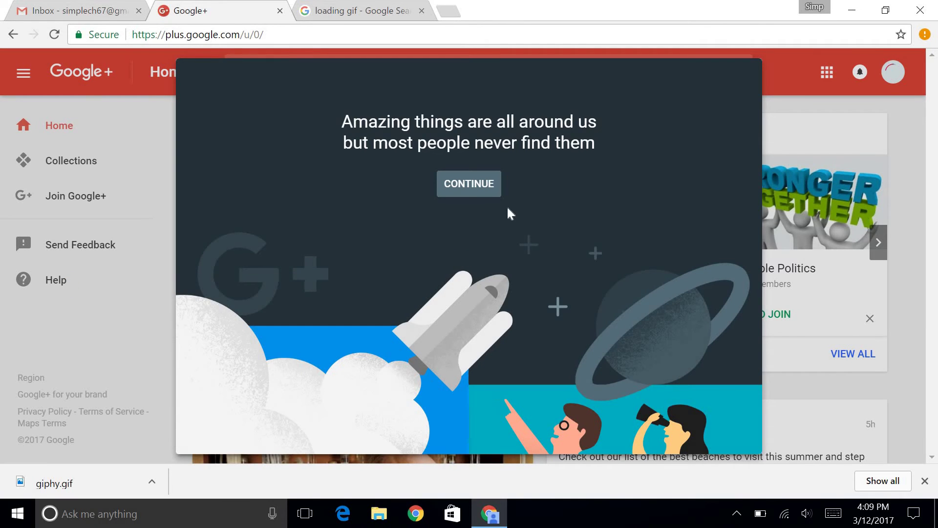
pyautogui.click(473, 187)
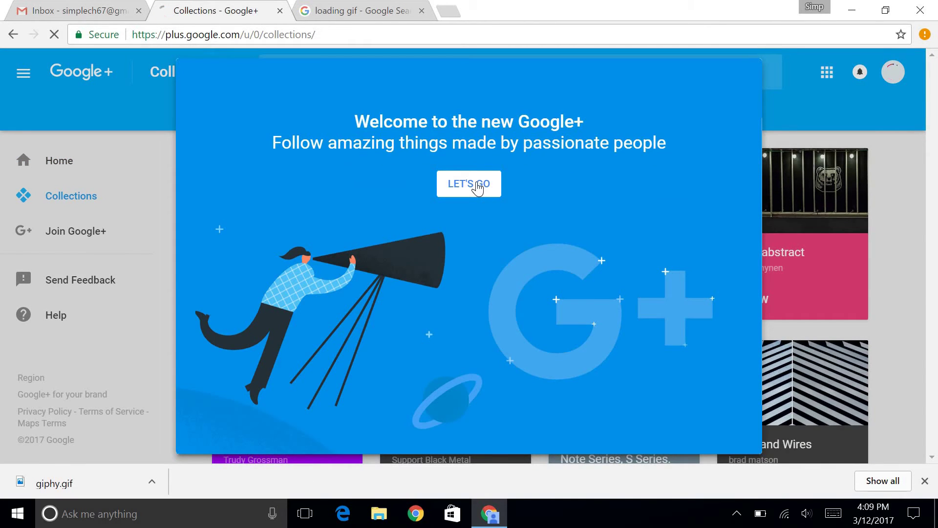
pyautogui.click(478, 188)
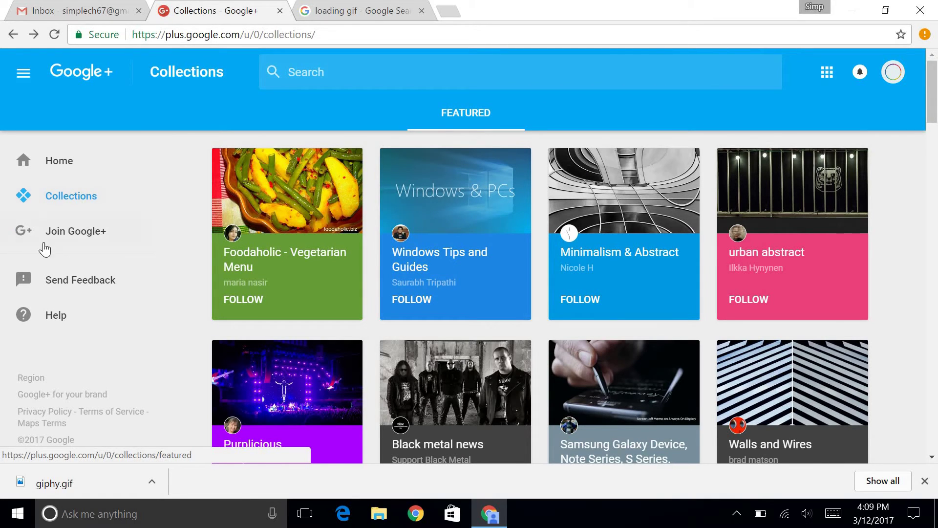
pyautogui.click(76, 231)
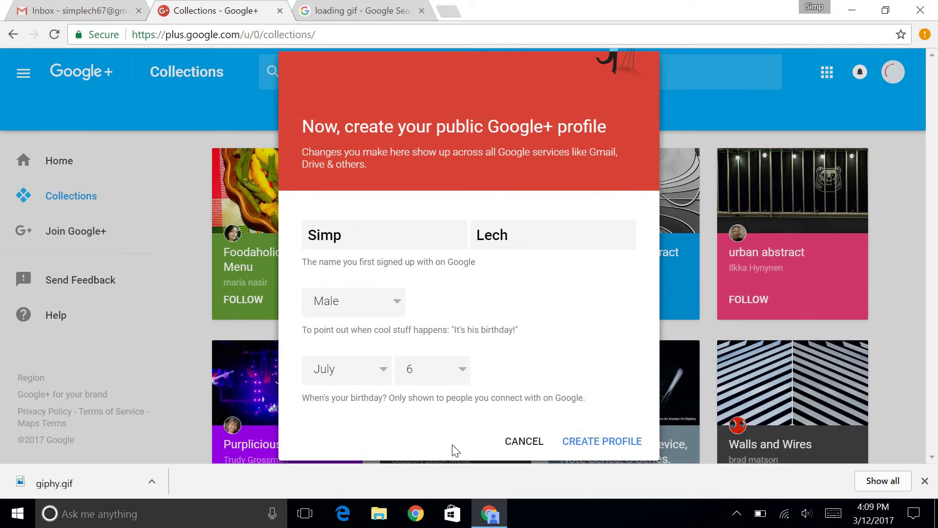
pyautogui.click(519, 442)
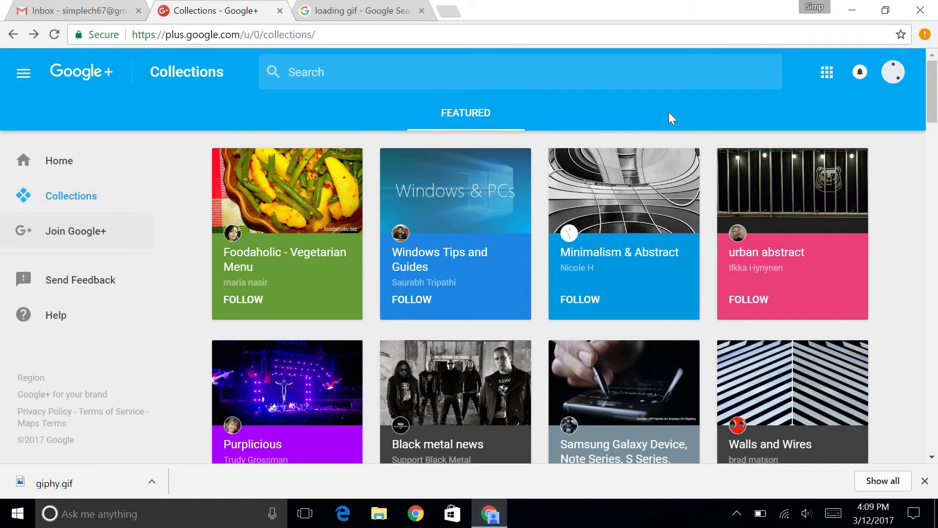
pyautogui.click(826, 73)
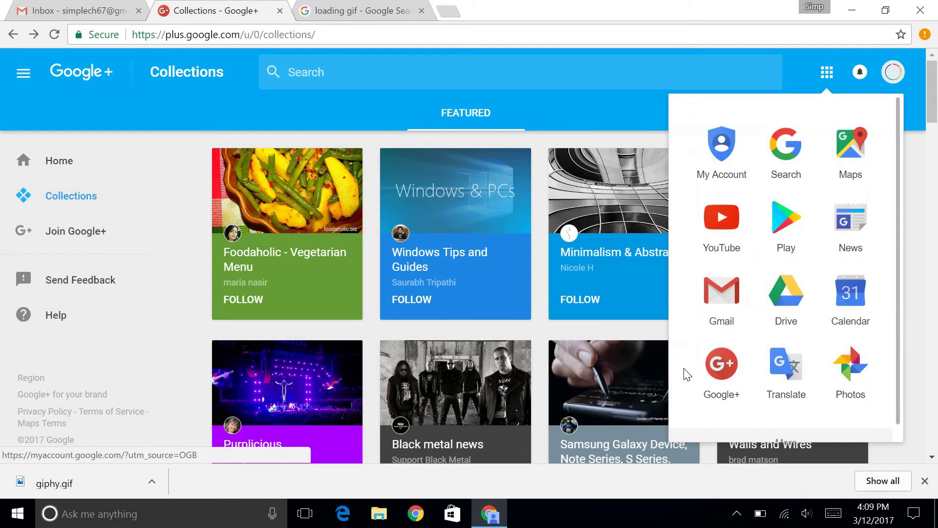
# Step: Open Google Drive and preview the Getting started PDF
pyautogui.click(786, 298)
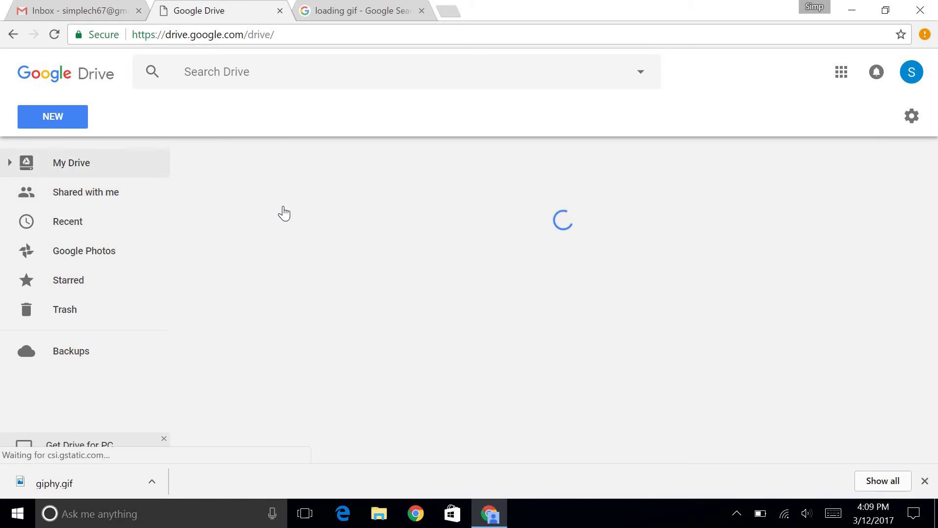
pyautogui.click(272, 245)
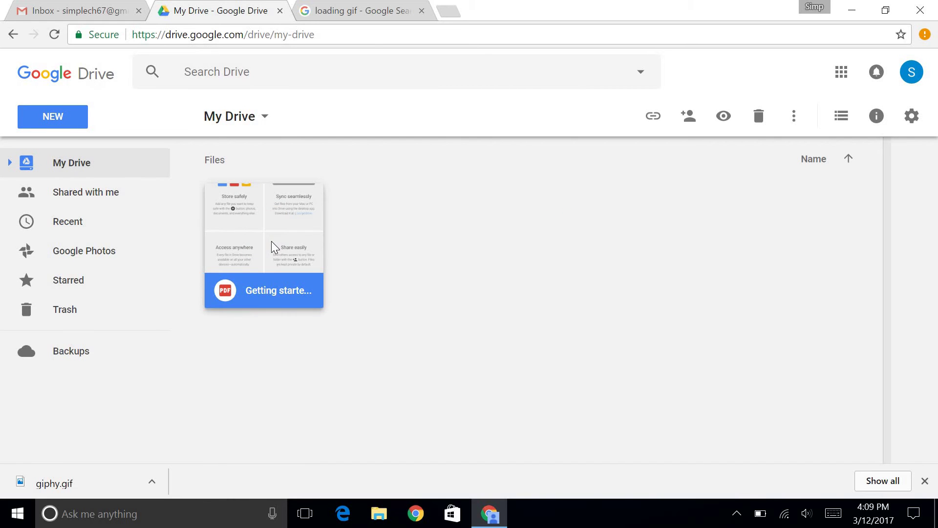
pyautogui.doubleClick(300, 252)
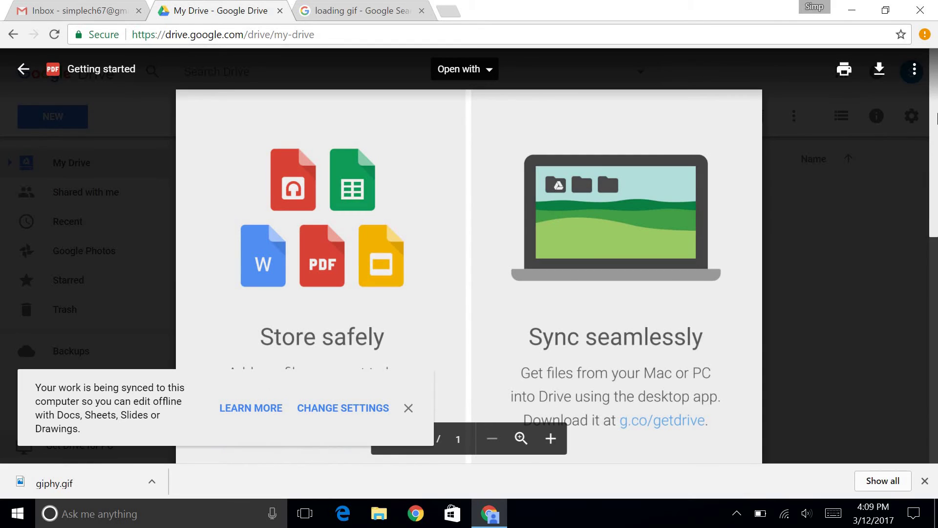
pyautogui.scroll(-2, 934, 317)
pyautogui.scroll(-4, 923, 322)
pyautogui.scroll(-4, 917, 329)
pyautogui.scroll(10, 858, 235)
pyautogui.click(21, 70)
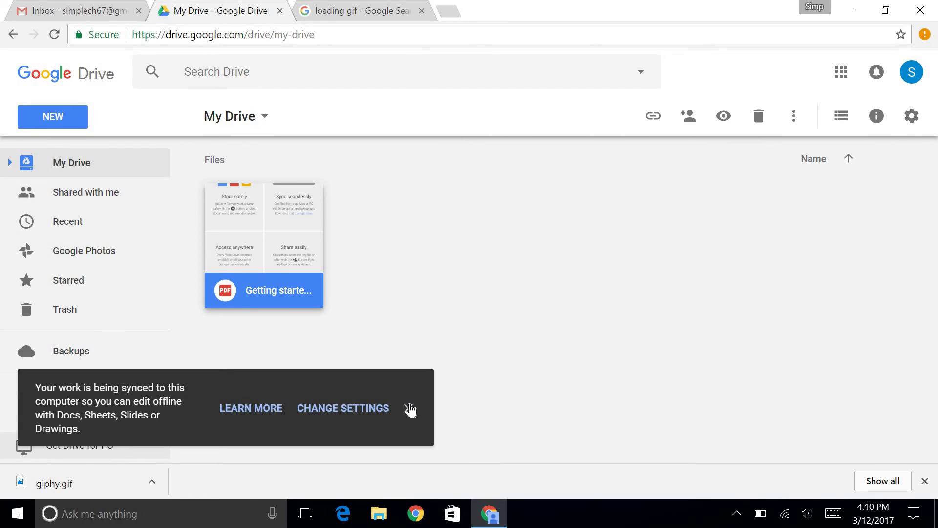
# Step: Dismiss the offline sync notice, delete the Getting started PDF, and hide the downloads bar
pyautogui.click(410, 408)
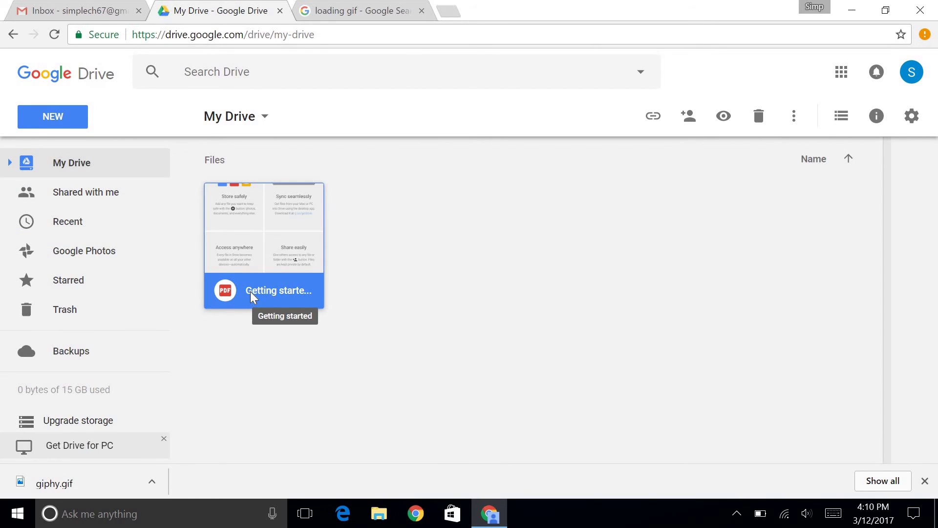
pyautogui.press('Delete')
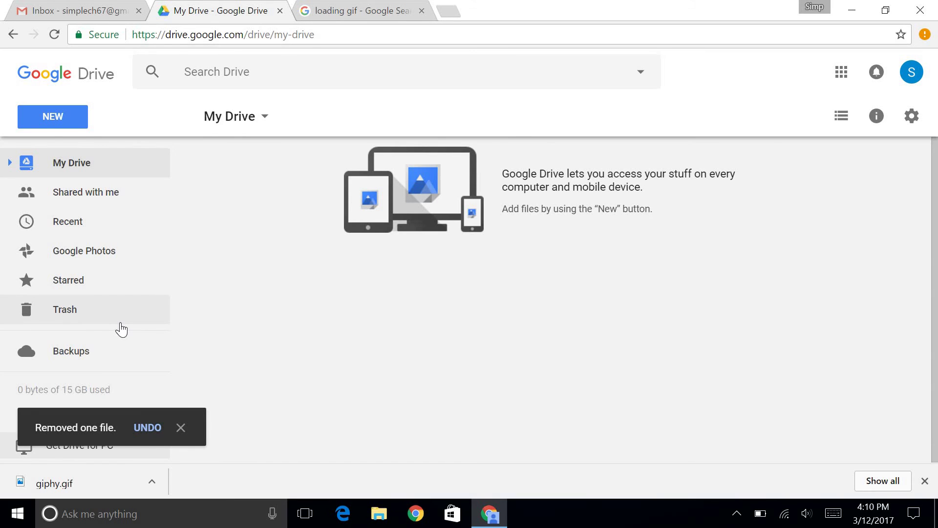
pyautogui.click(924, 482)
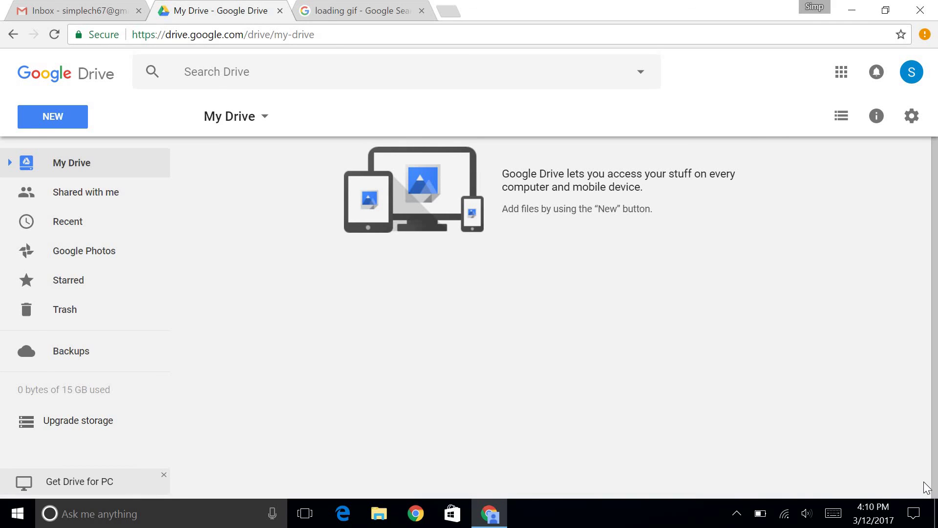